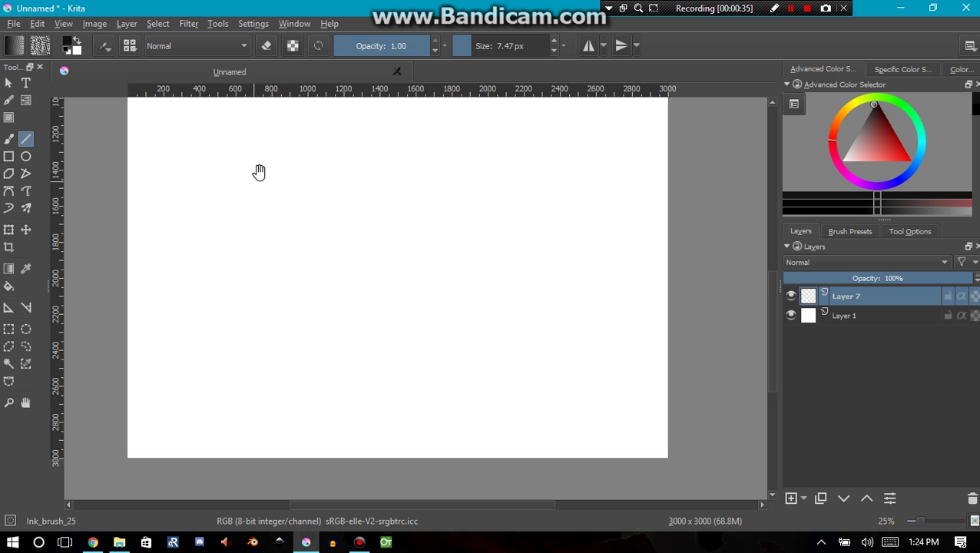
Compare the Tool Options and Layers tabs in the right-hand panel.
left_click_drag(259, 172, 263, 214)
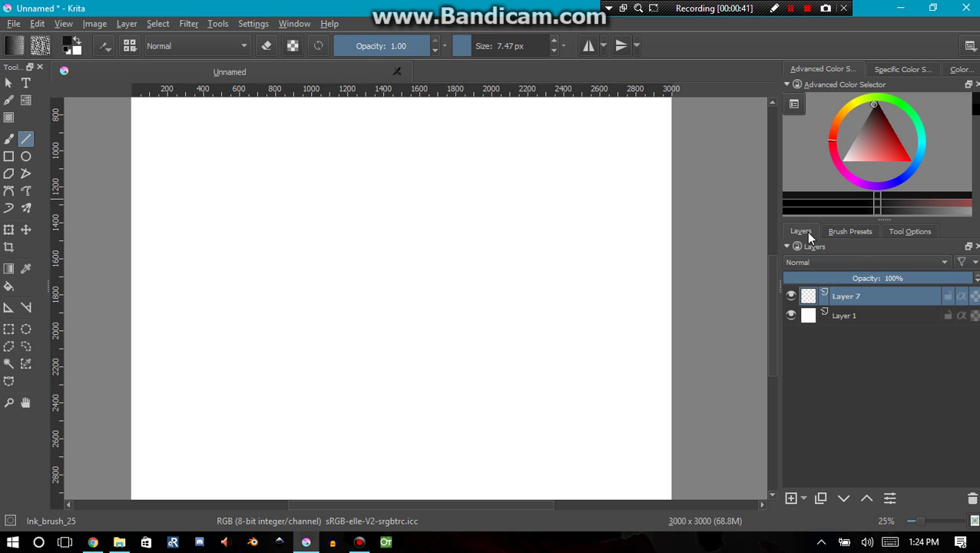
left_click(896, 235)
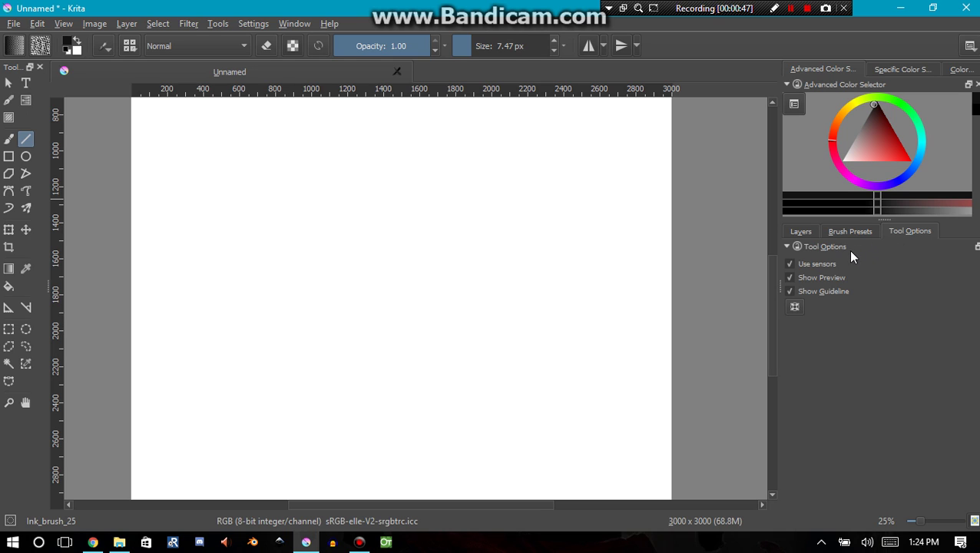
left_click(802, 231)
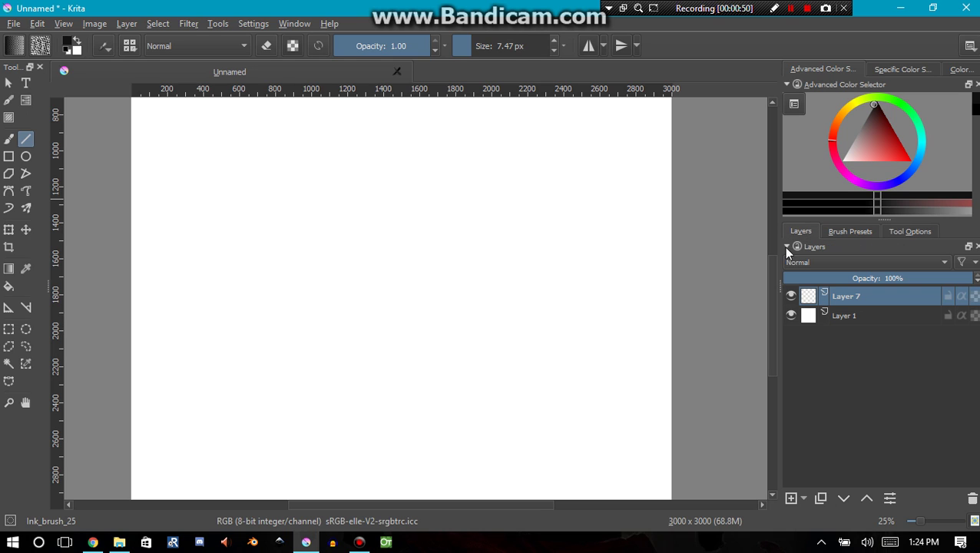
left_click(910, 233)
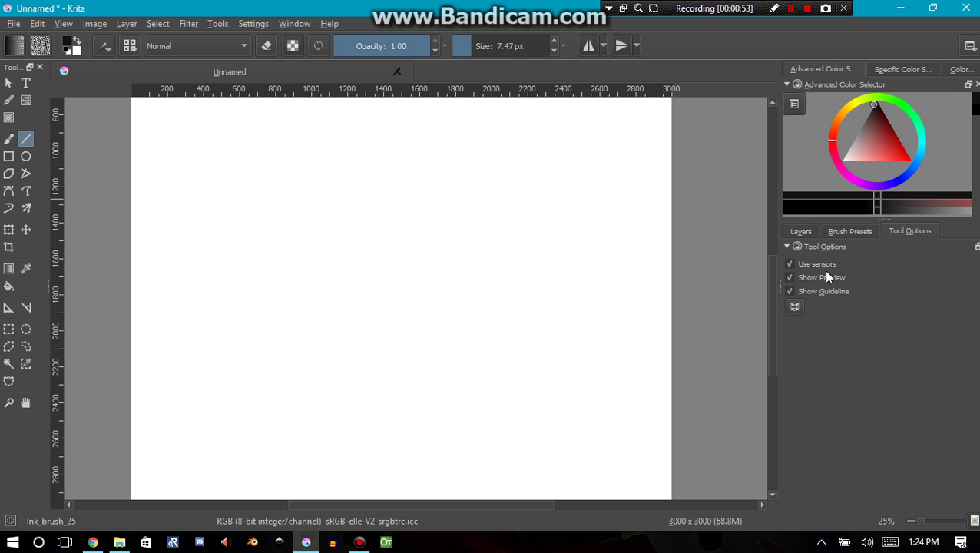
left_click(803, 233)
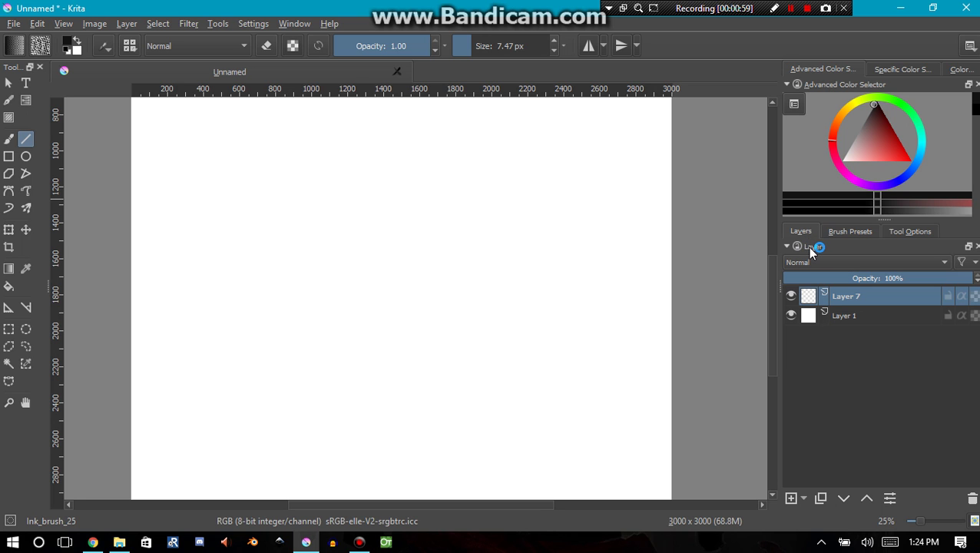
Dock the Layers list under the Toolbox and show Tool Options in the right panel.
left_click_drag(810, 250, 37, 461)
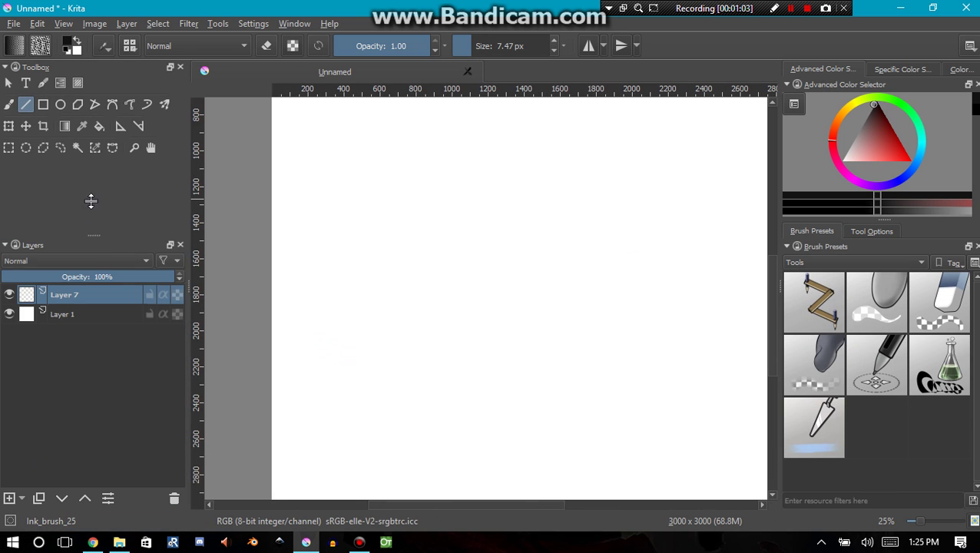
left_click_drag(90, 202, 91, 165)
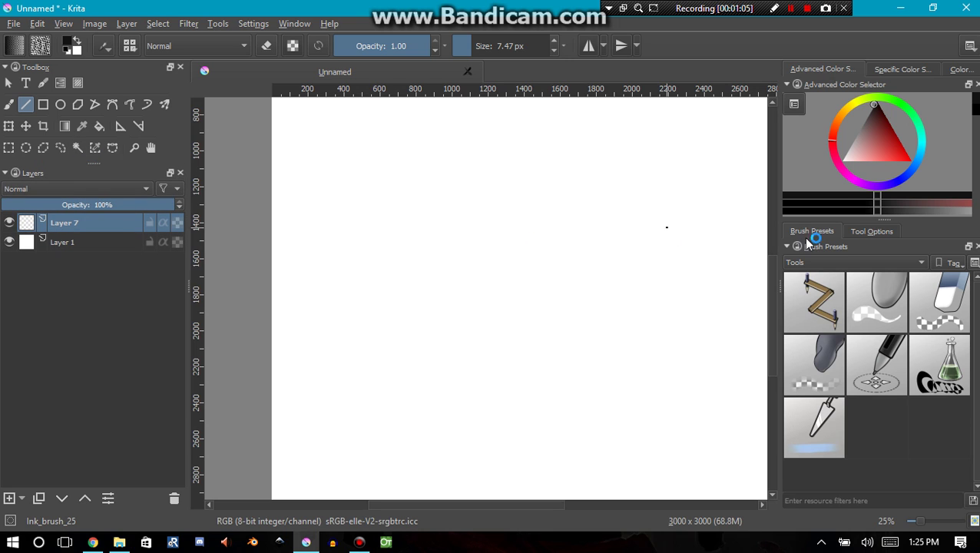
left_click(872, 231)
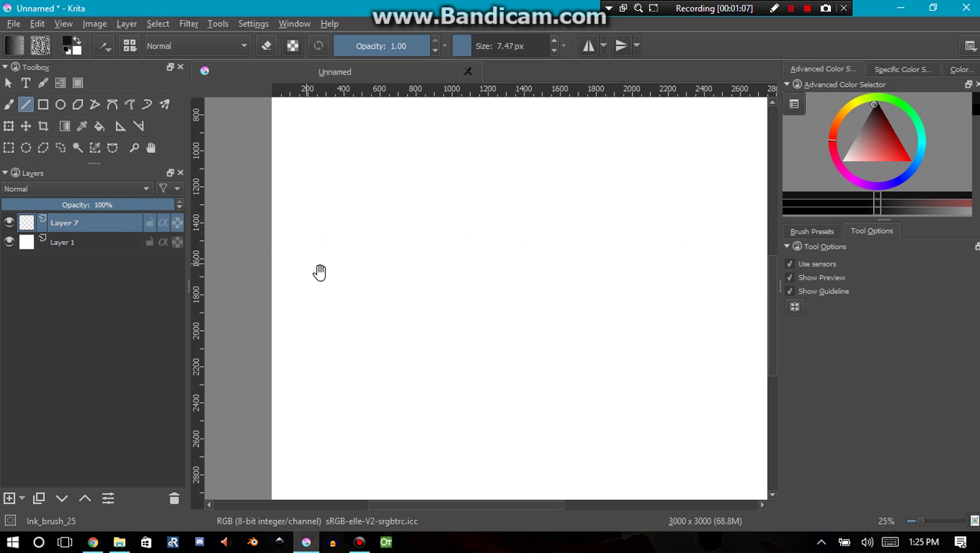
left_click_drag(319, 272, 295, 278)
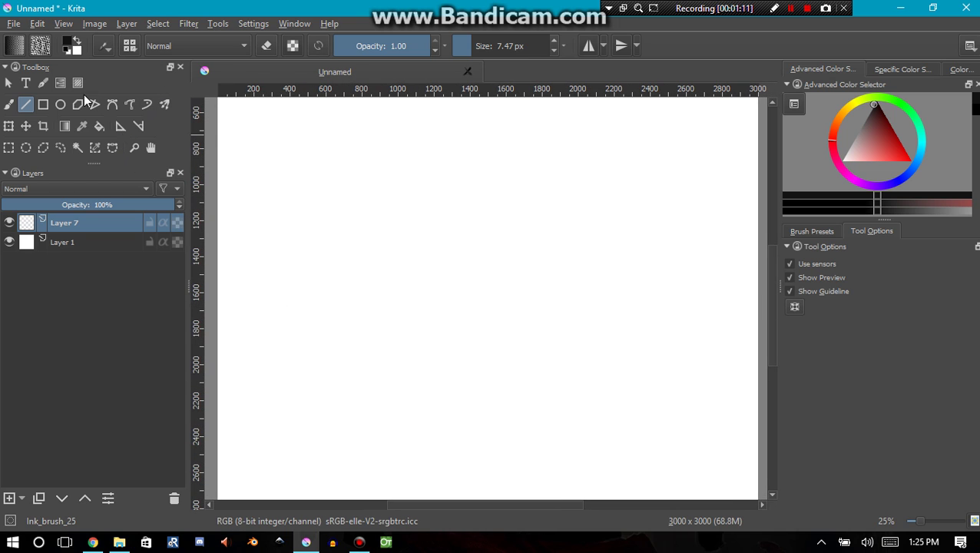
With the Assistant Tool set to Ruler, place a short ruler and a long horizontal ruler.
left_click(120, 130)
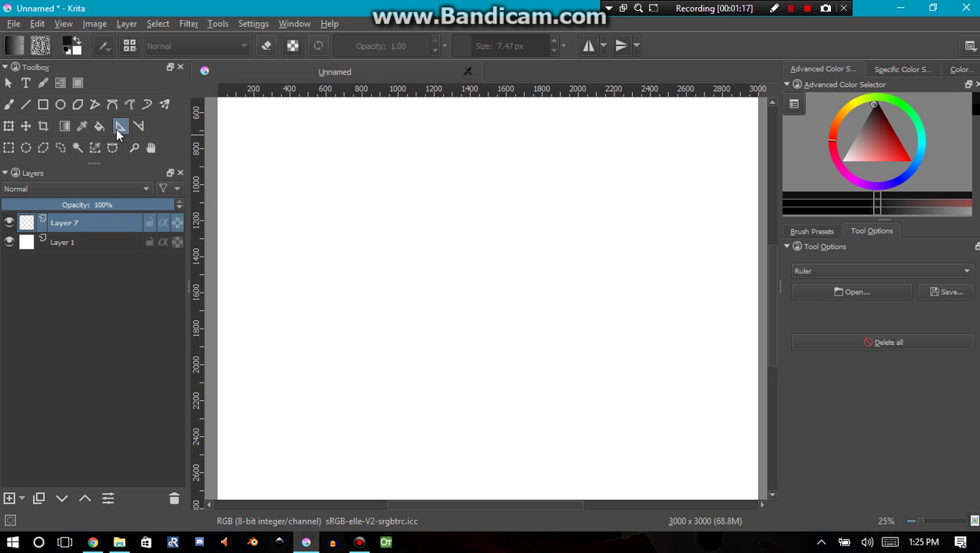
left_click(822, 273)
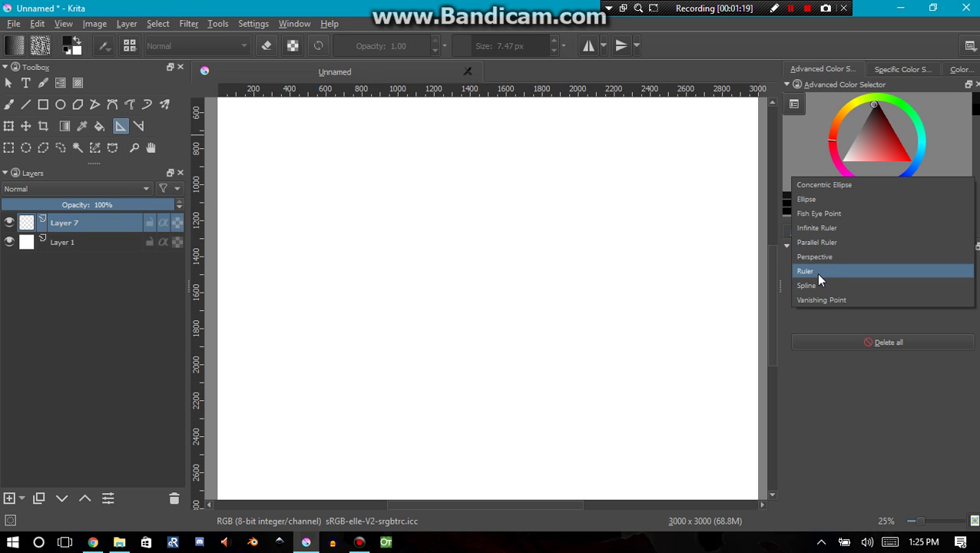
left_click(711, 252)
left_click(719, 231)
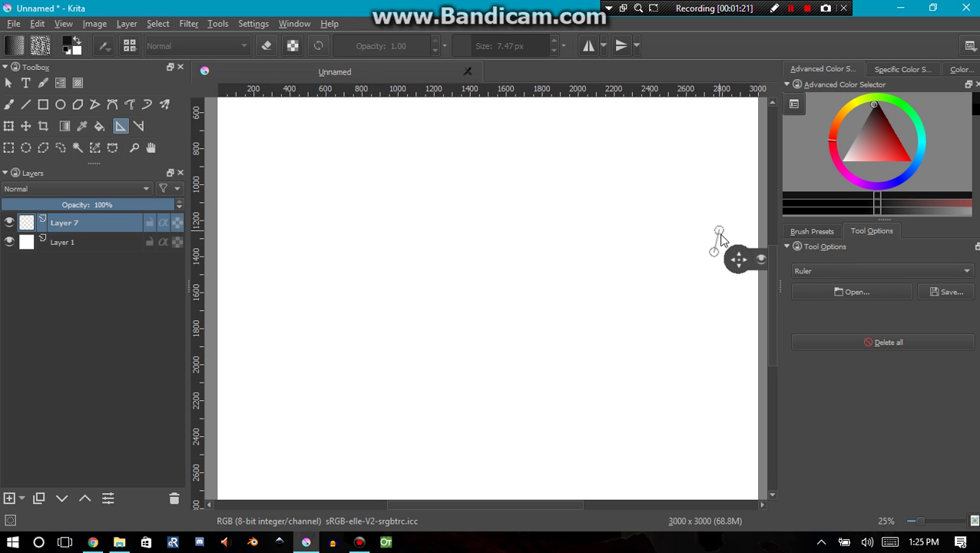
left_click(814, 274)
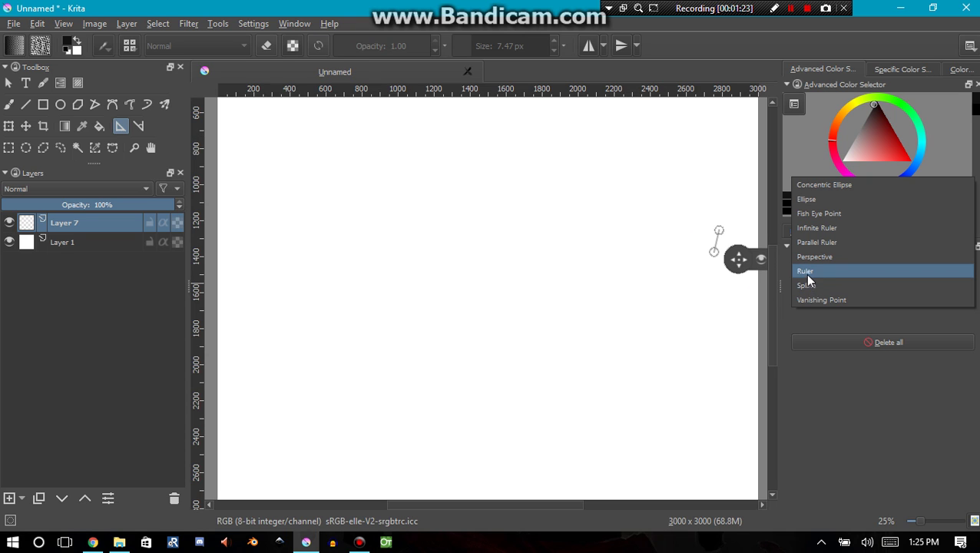
left_click(672, 229)
left_click(381, 236)
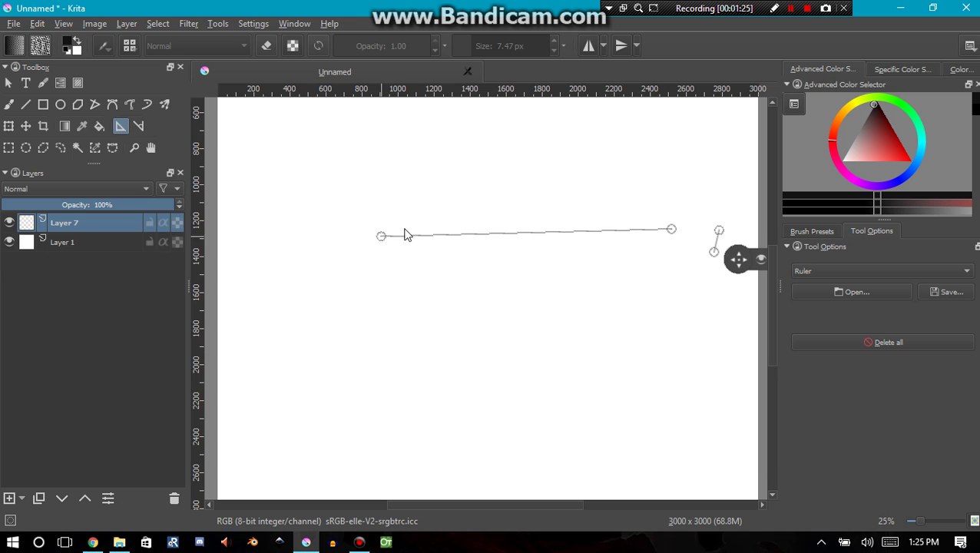
left_click_drag(738, 260, 347, 355)
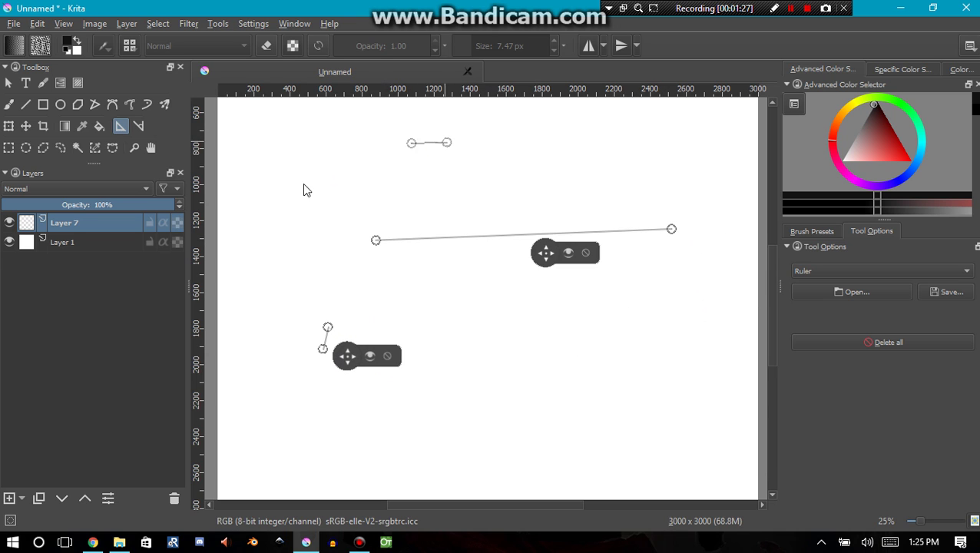
Add upper-left slanted, steep diagonal, vertical and upper-right slanted rulers, then reposition two guides.
left_click(272, 197)
left_click(583, 161)
left_click(650, 371)
left_click(443, 399)
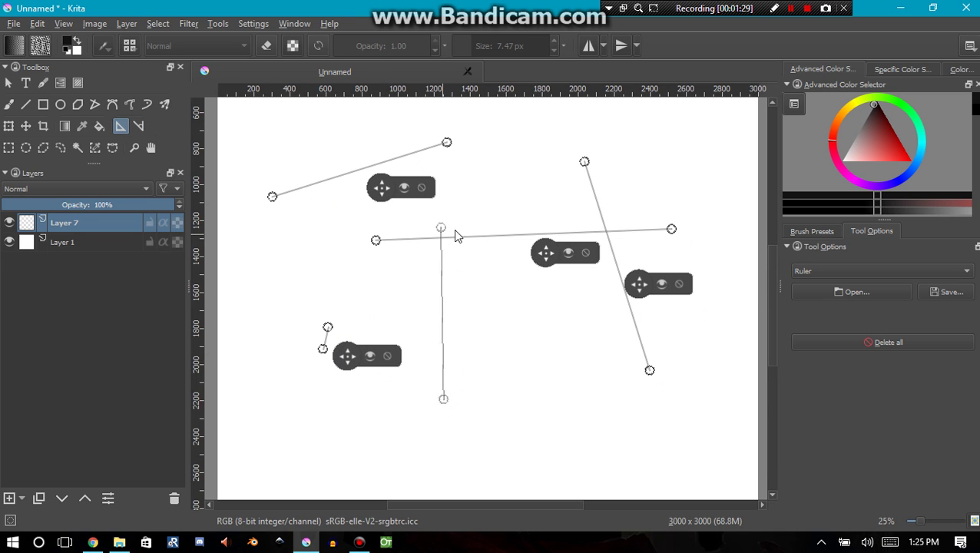
left_click(441, 228)
left_click(527, 134)
left_click(665, 190)
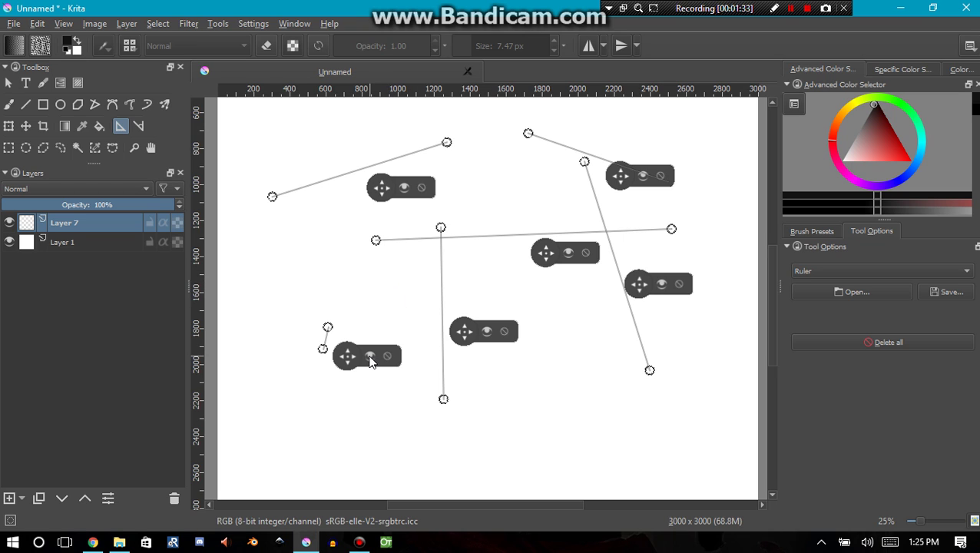
left_click_drag(348, 362, 287, 298)
left_click_drag(379, 192, 355, 178)
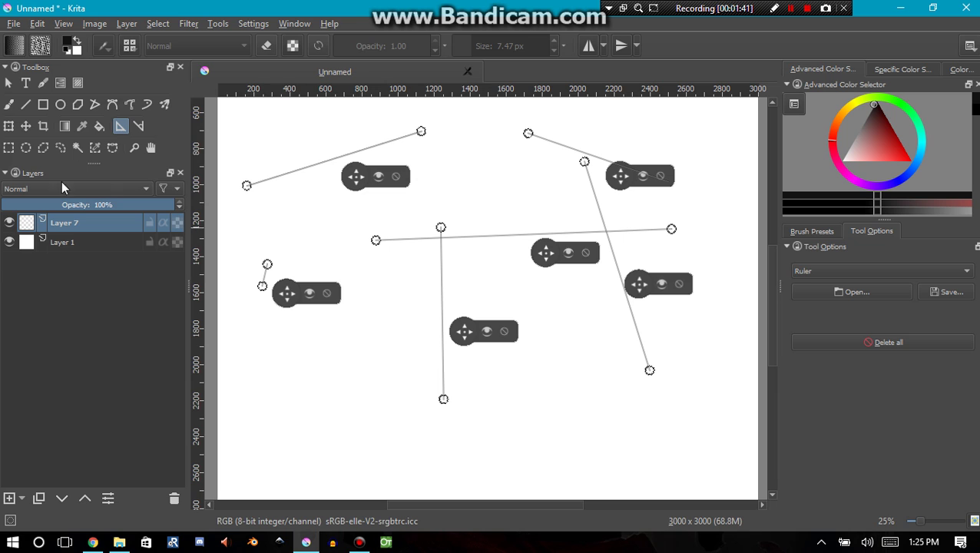
Undo a freehand test stroke and enable Assistant snapping with Basic Smoothing on the brush.
left_click(8, 106)
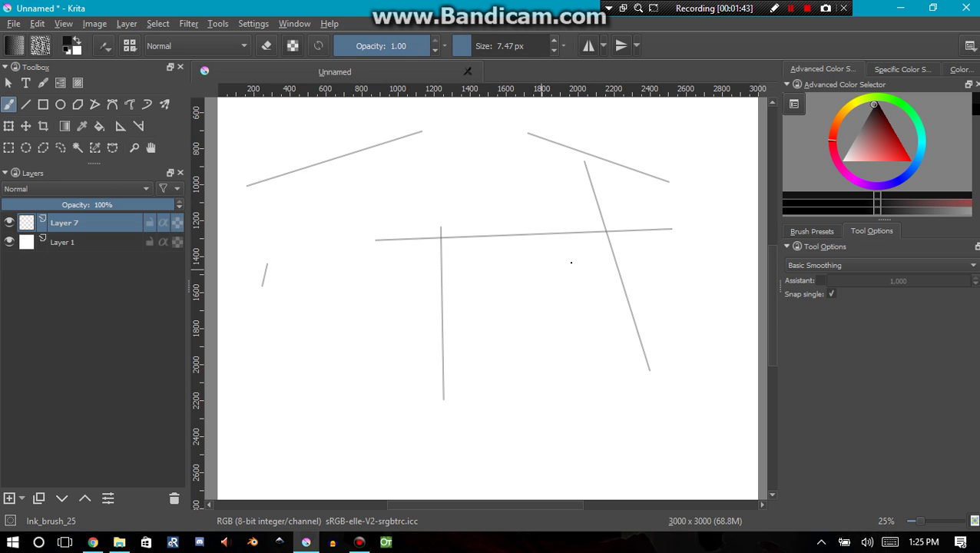
mouse_move(571, 262)
left_mouse_down()
mouse_move(589, 217)
mouse_move(661, 320)
mouse_move(542, 261)
left_mouse_up()
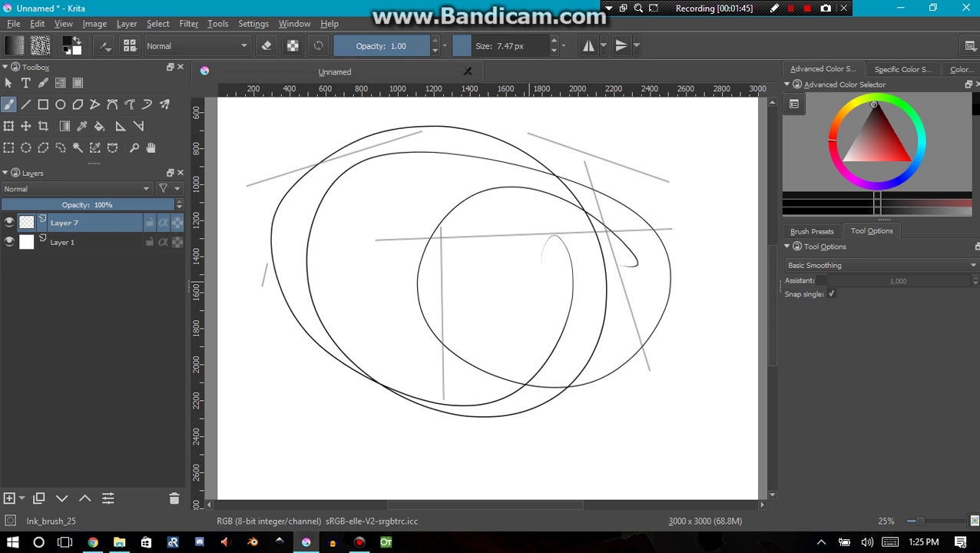
key("ctrl+z")
left_click(802, 265)
left_click(792, 269)
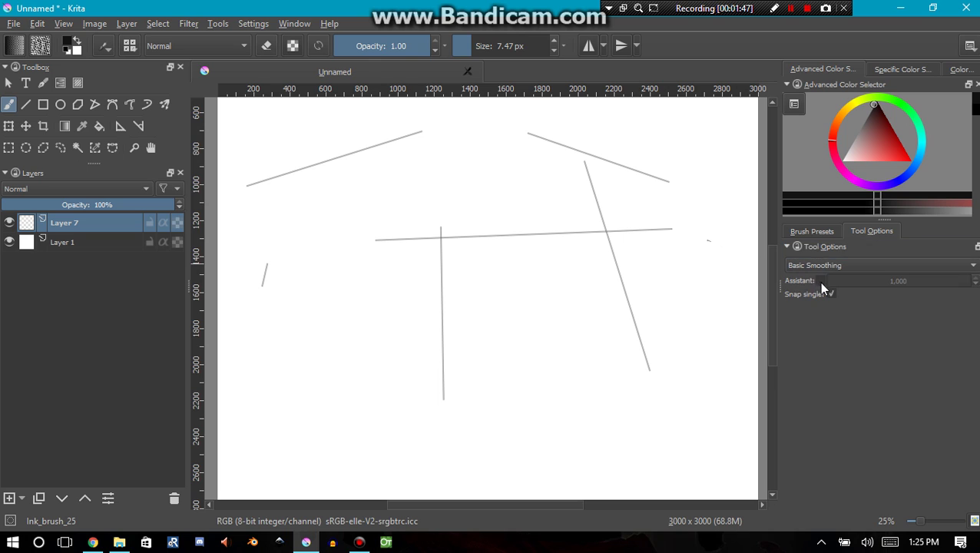
left_click(821, 281)
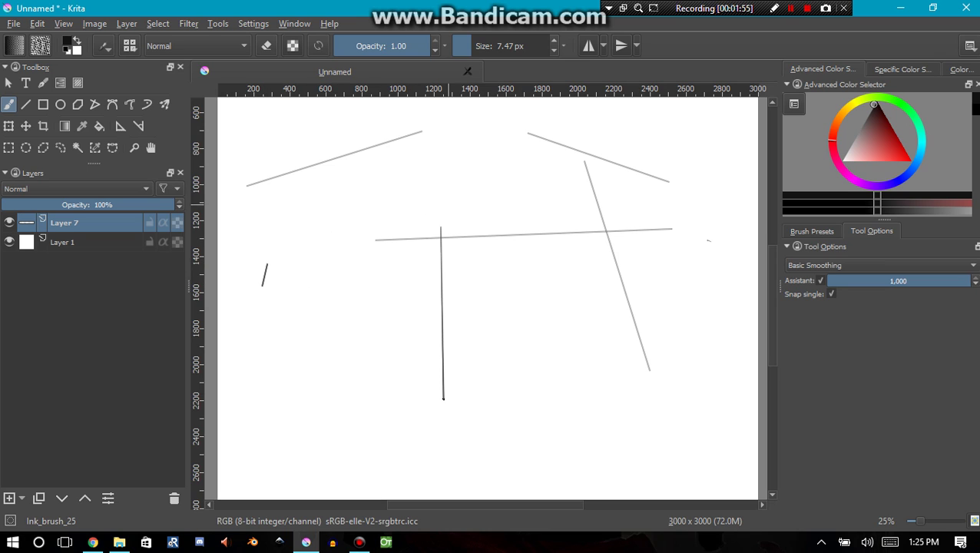
Ink straight strokes along the vertical, diagonal, horizontal and two upper slanted guides.
left_click_drag(442, 228, 444, 398)
left_click_drag(585, 162, 664, 365)
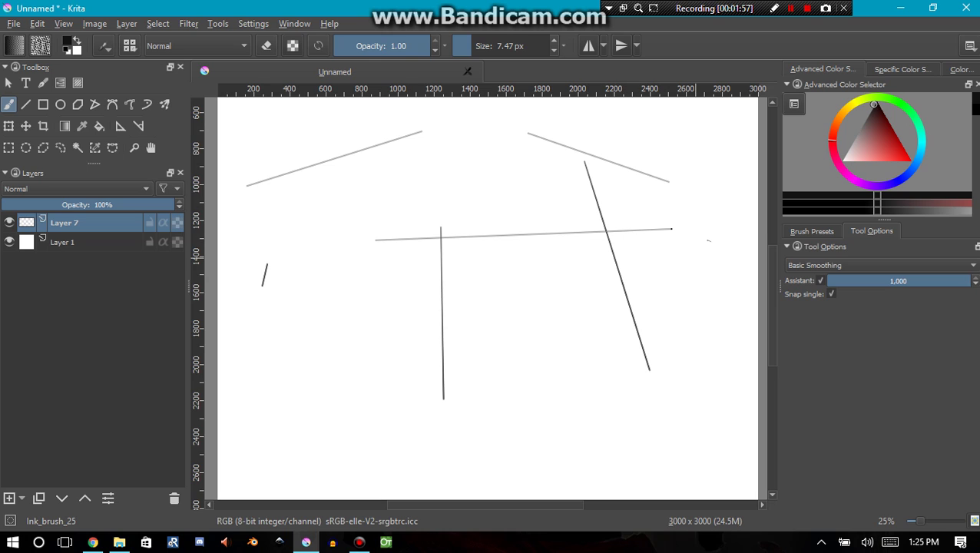
left_click_drag(671, 229, 375, 240)
left_click_drag(396, 205, 232, 327)
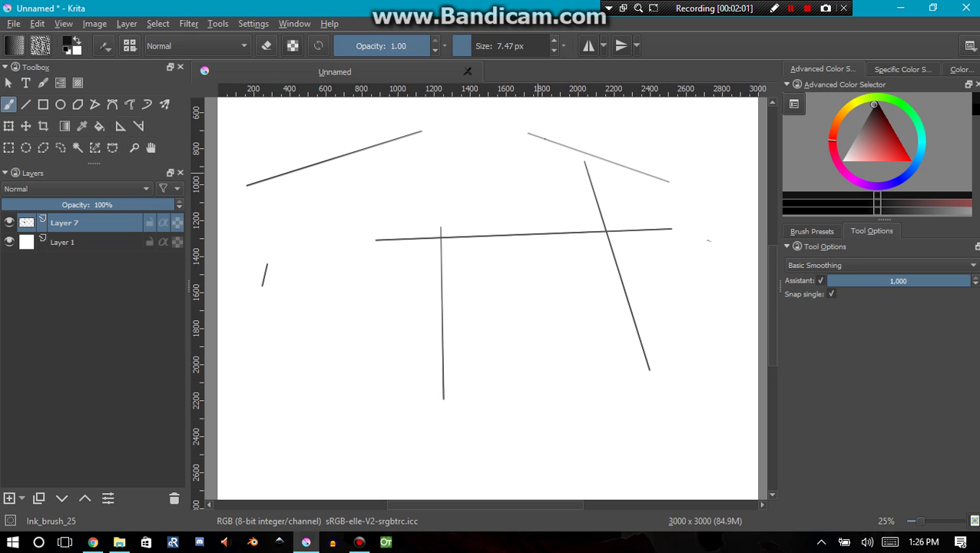
left_click_drag(544, 138, 652, 216)
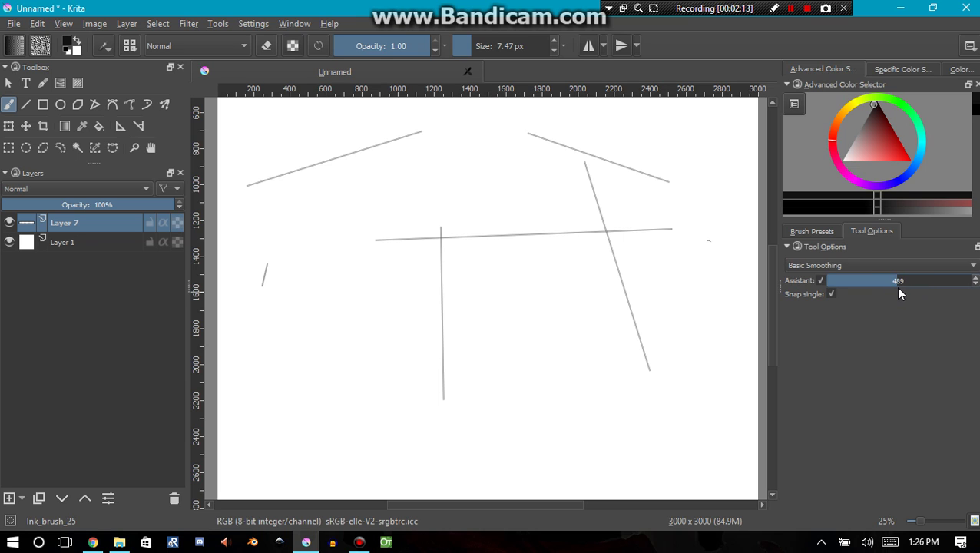
Sketch five freehand test curves over the guides and undo them.
left_click_drag(503, 245, 519, 297)
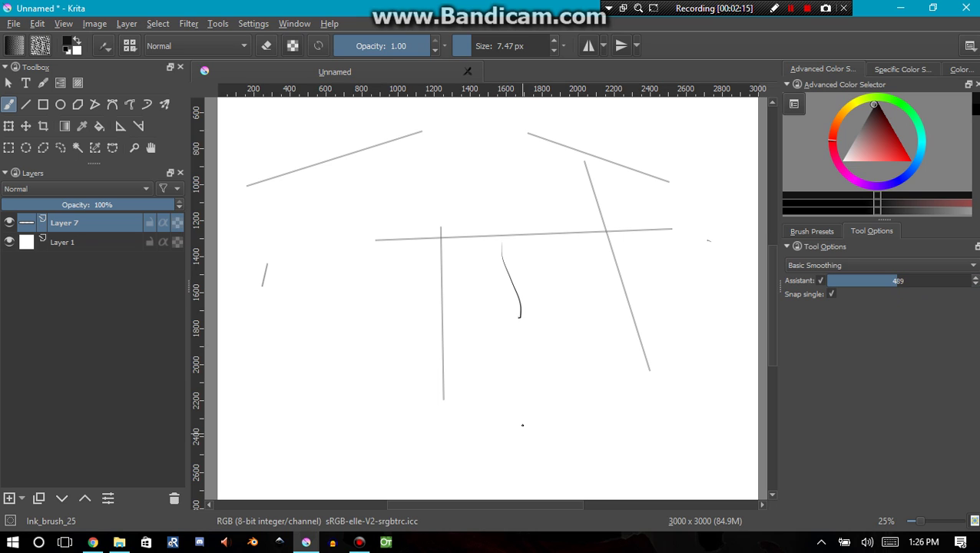
mouse_move(465, 218)
left_mouse_down()
mouse_move(354, 193)
mouse_move(344, 217)
left_mouse_up()
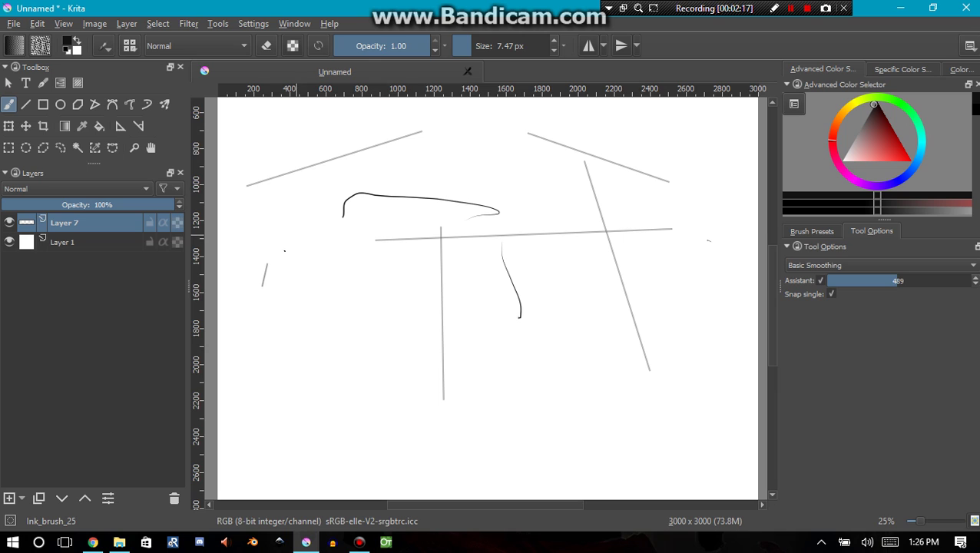
mouse_move(284, 250)
left_mouse_down()
mouse_move(295, 297)
mouse_move(352, 304)
mouse_move(351, 269)
mouse_move(375, 269)
left_mouse_up()
left_click_drag(461, 323, 440, 401)
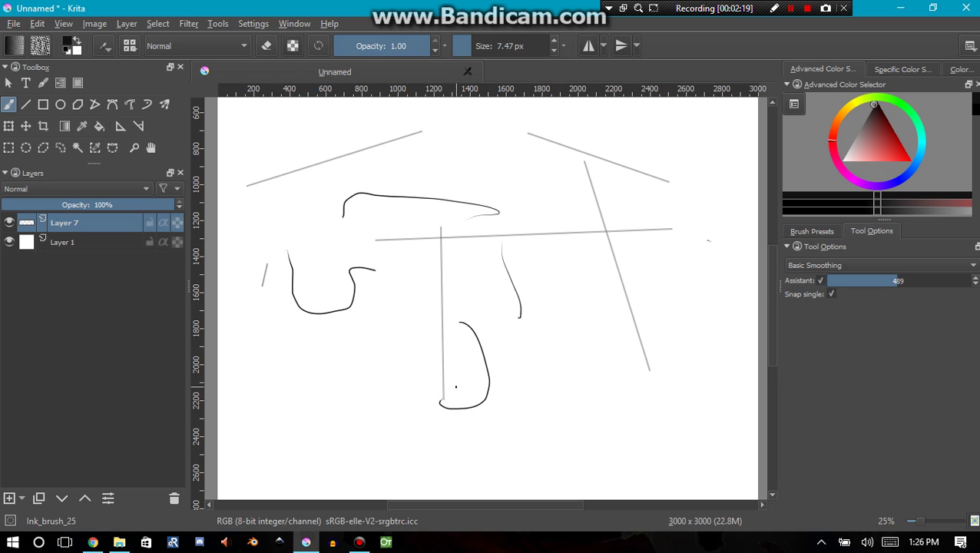
mouse_move(544, 243)
left_mouse_down()
mouse_move(582, 244)
mouse_move(501, 285)
mouse_move(390, 232)
mouse_move(331, 301)
mouse_move(359, 307)
mouse_move(450, 211)
mouse_move(366, 178)
mouse_move(392, 164)
mouse_move(335, 168)
mouse_move(469, 188)
left_mouse_up()
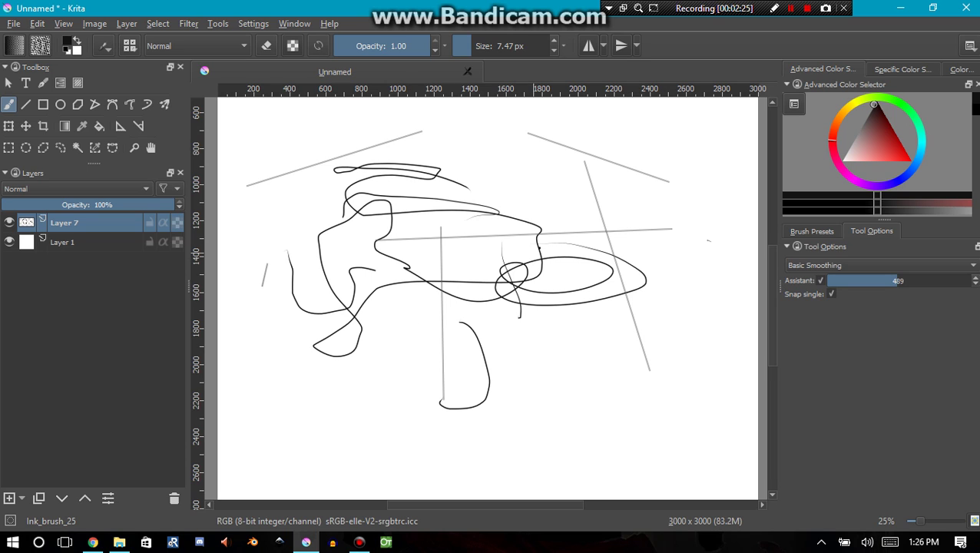
key("ctrl+z")
key("ctrl+z")
key("ctrl+z")
key("ctrl+z")
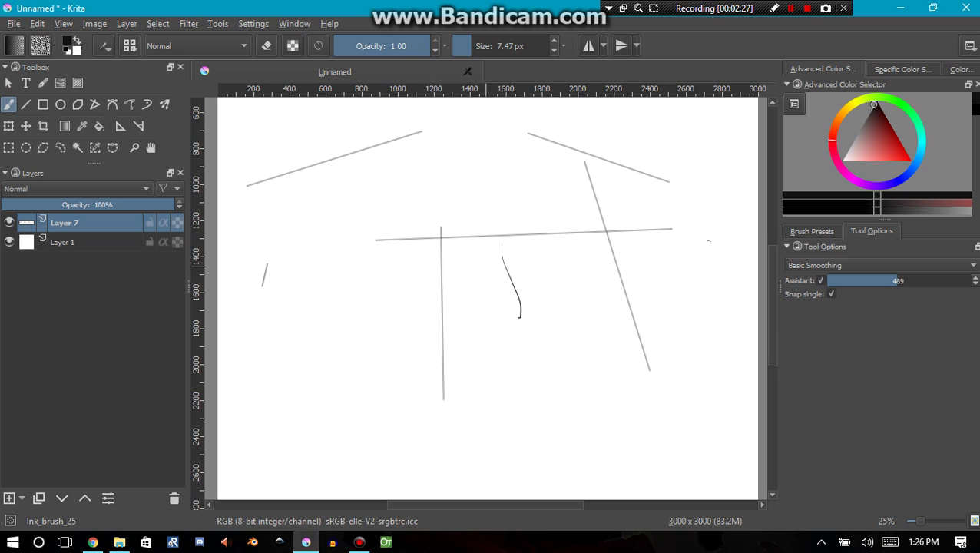
key("ctrl+z")
Ink over all six guide lines, then undo the inked strokes.
left_click_drag(440, 225, 439, 410)
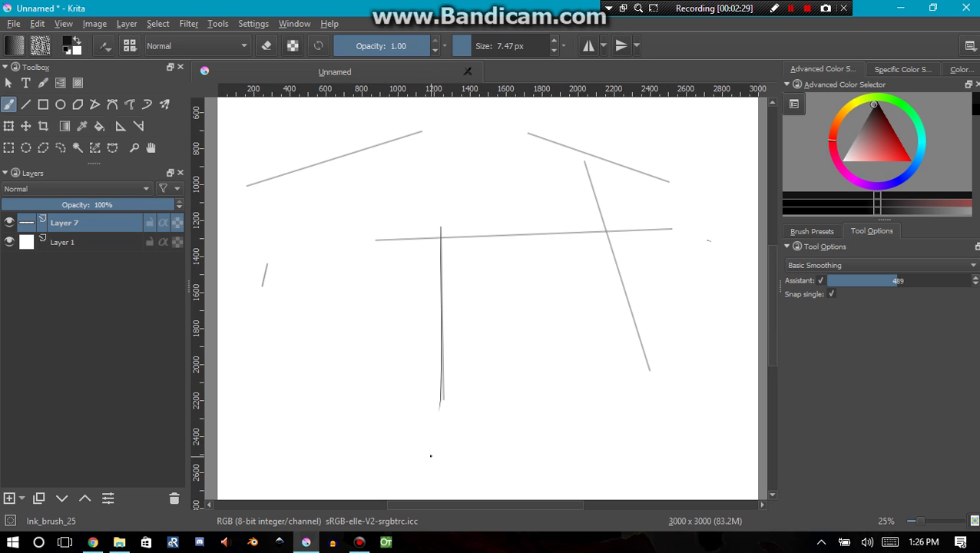
left_click_drag(266, 264, 259, 296)
left_click_drag(246, 186, 434, 134)
left_click_drag(375, 241, 689, 229)
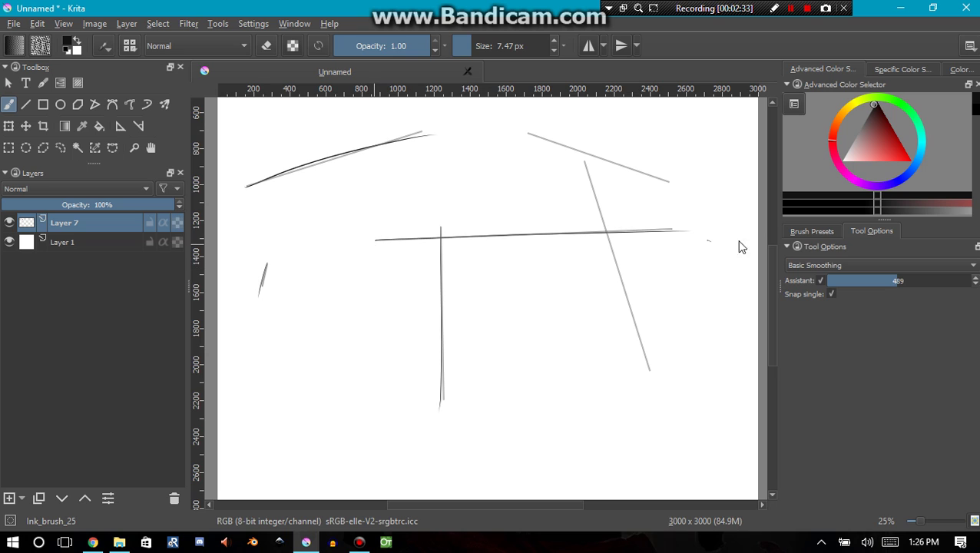
left_click_drag(584, 161, 654, 405)
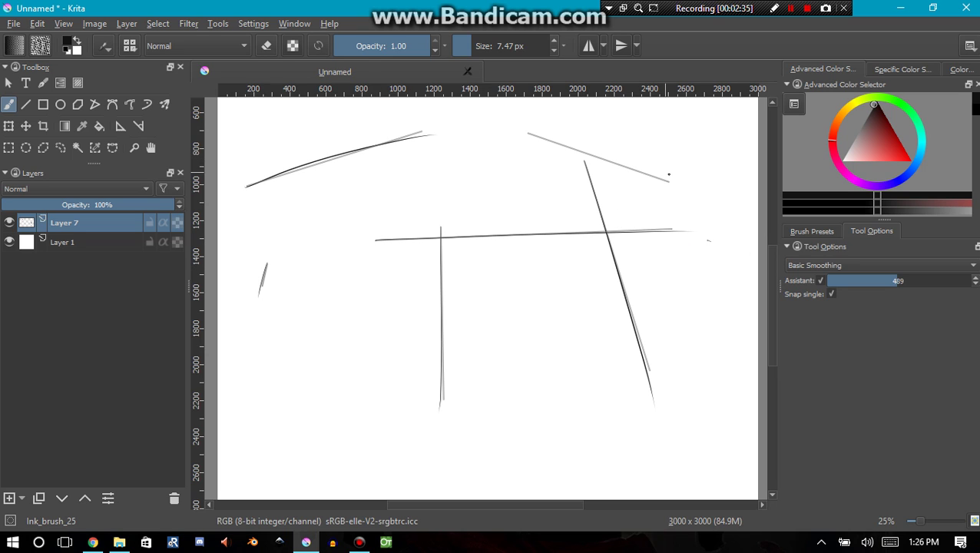
left_click_drag(670, 183, 476, 123)
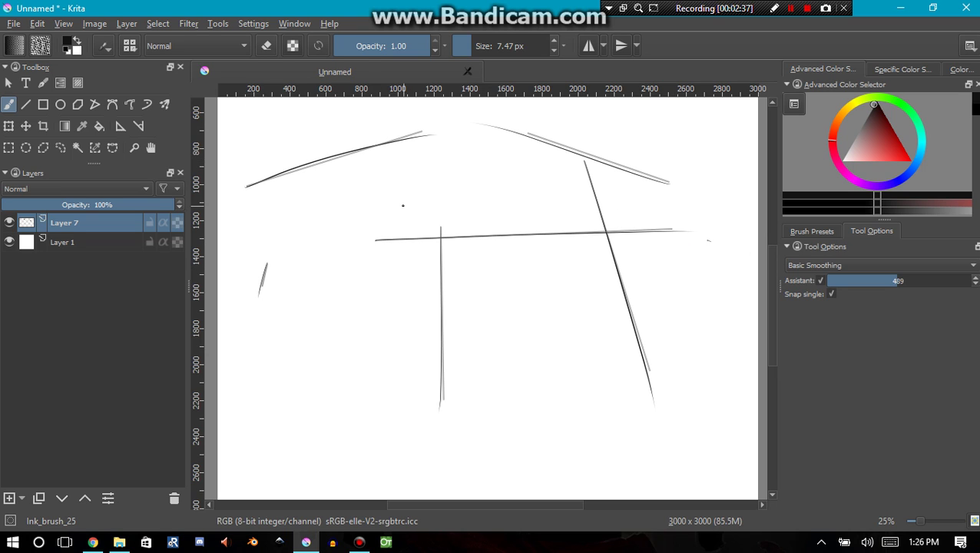
key("ctrl+z")
key("ctrl+z")
key("ctrl+z")
key("ctrl+z")
key("ctrl+z")
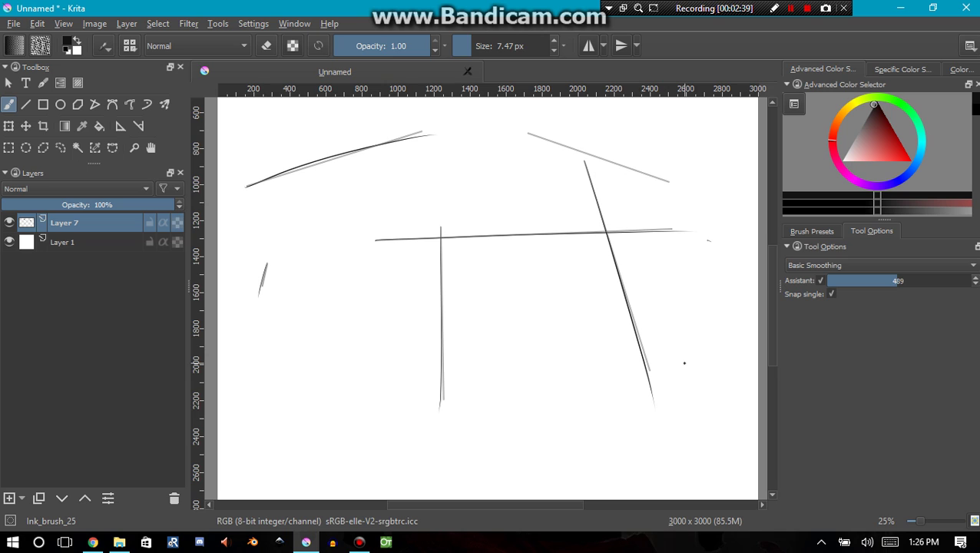
key("ctrl+z")
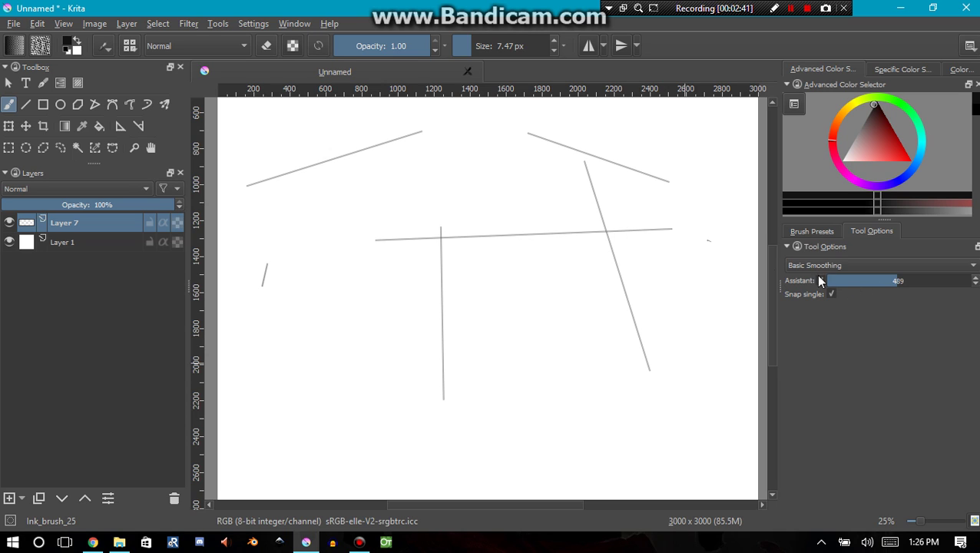
Raise assistant snapping strength to 1,000 and hide all six ruler guides.
left_click_drag(903, 281, 969, 281)
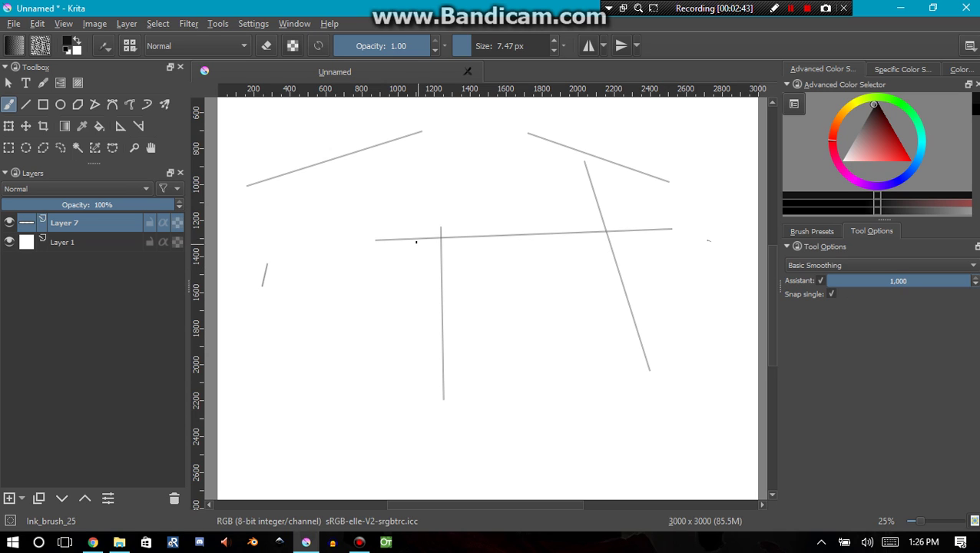
left_click(121, 126)
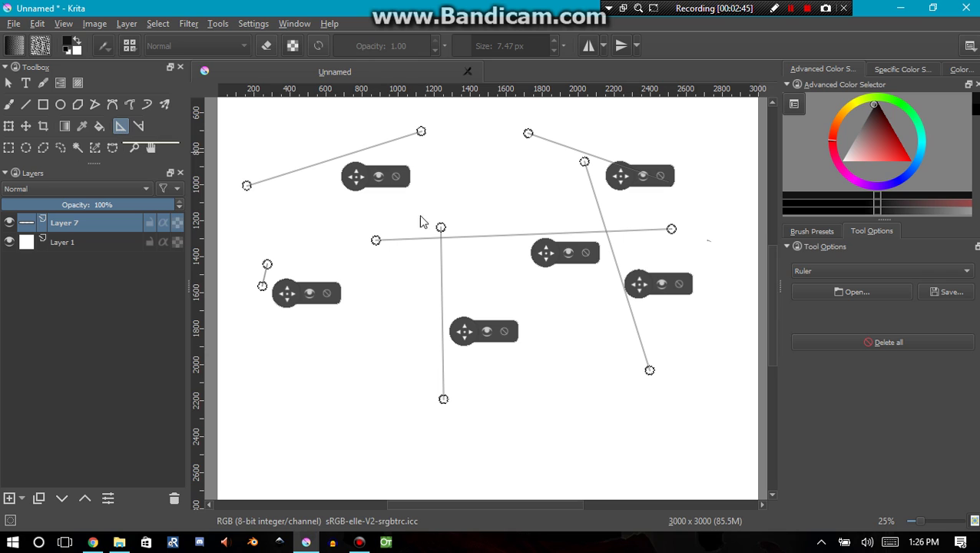
left_click(378, 177)
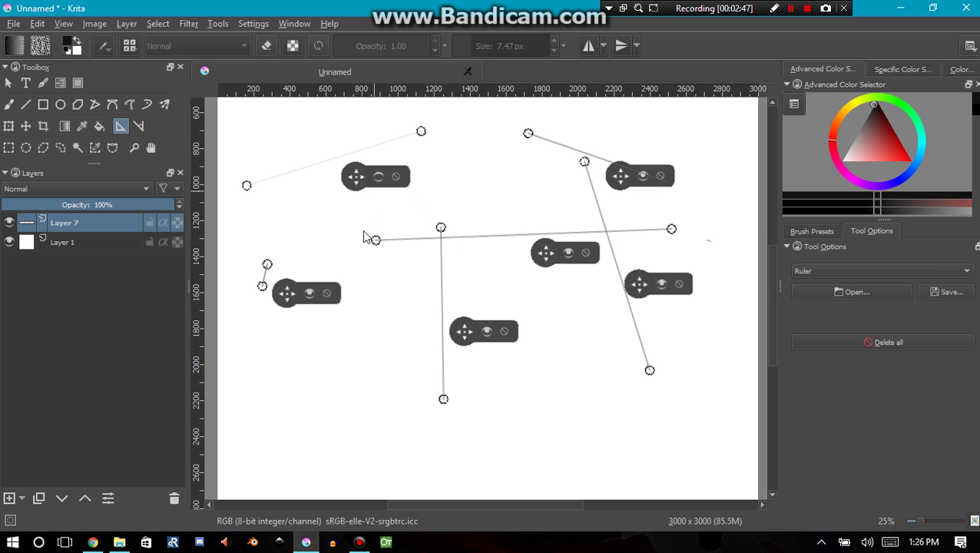
left_click(310, 298)
left_click(487, 332)
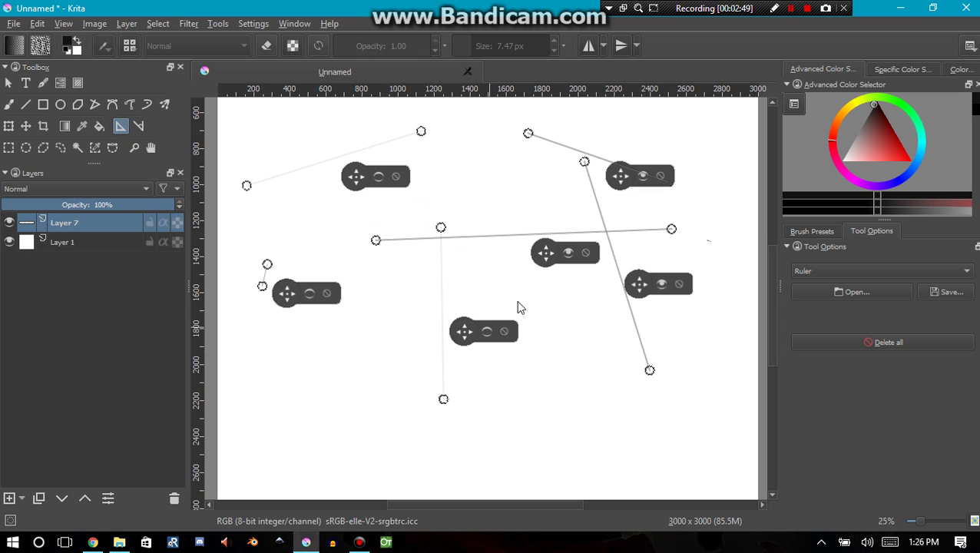
left_click(568, 253)
left_click(661, 284)
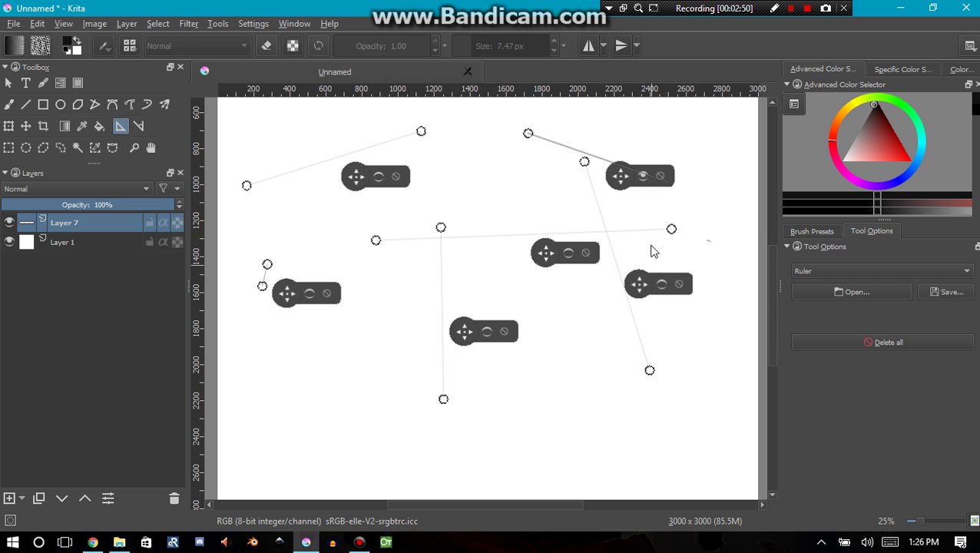
left_click(644, 177)
Show the horizontal guide again and ink along it with the Freehand Brush.
left_click(569, 253)
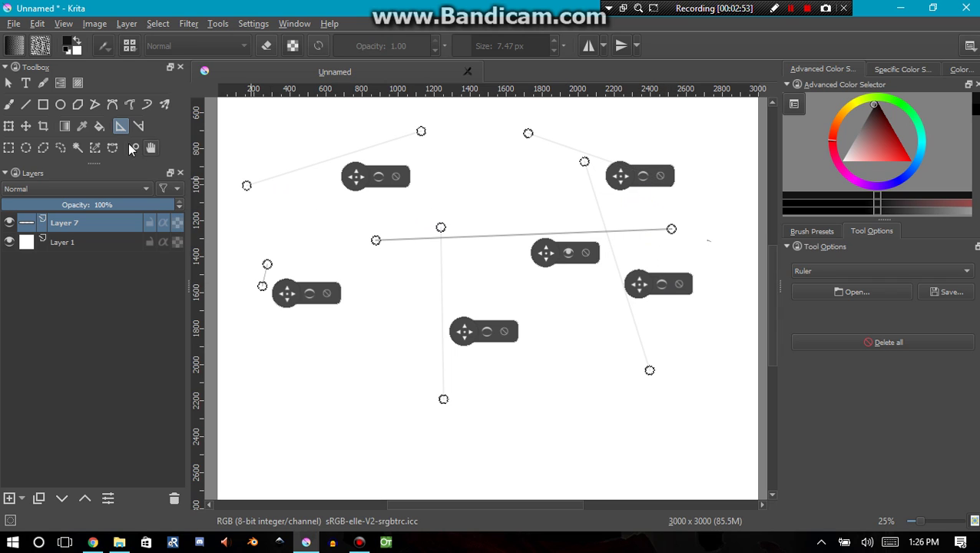
left_click(9, 105)
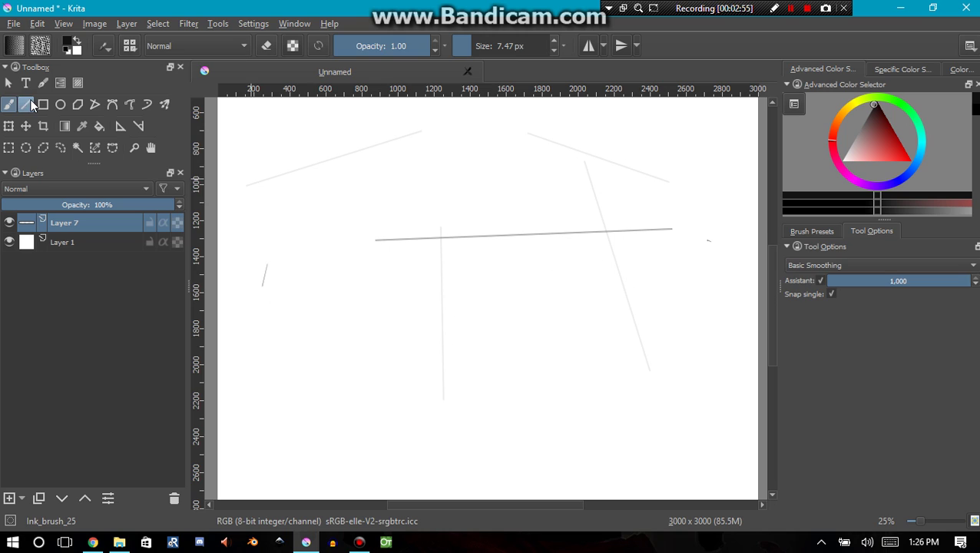
left_click_drag(672, 230, 626, 230)
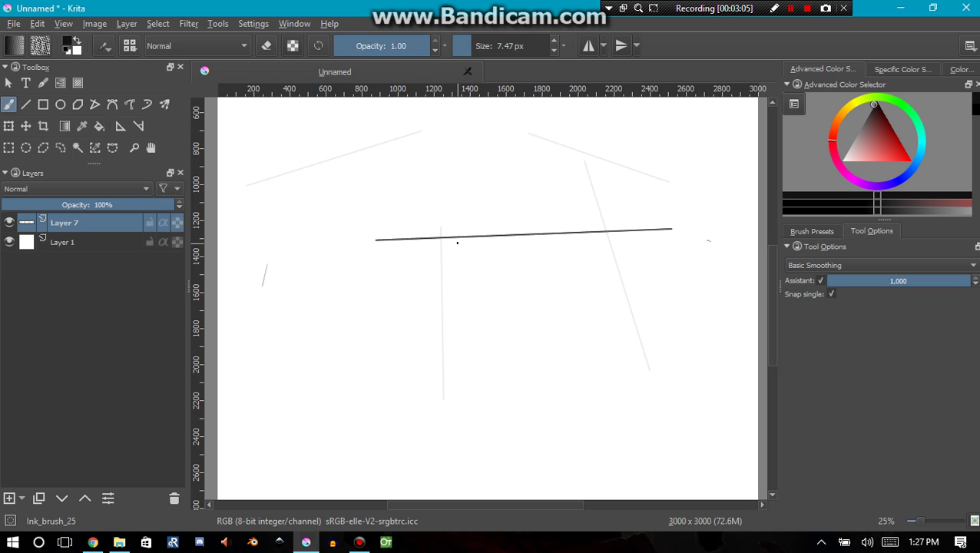
Delete the upper-left, short, vertical and diagonal rulers, then clear the rest with Delete all.
left_click(121, 126)
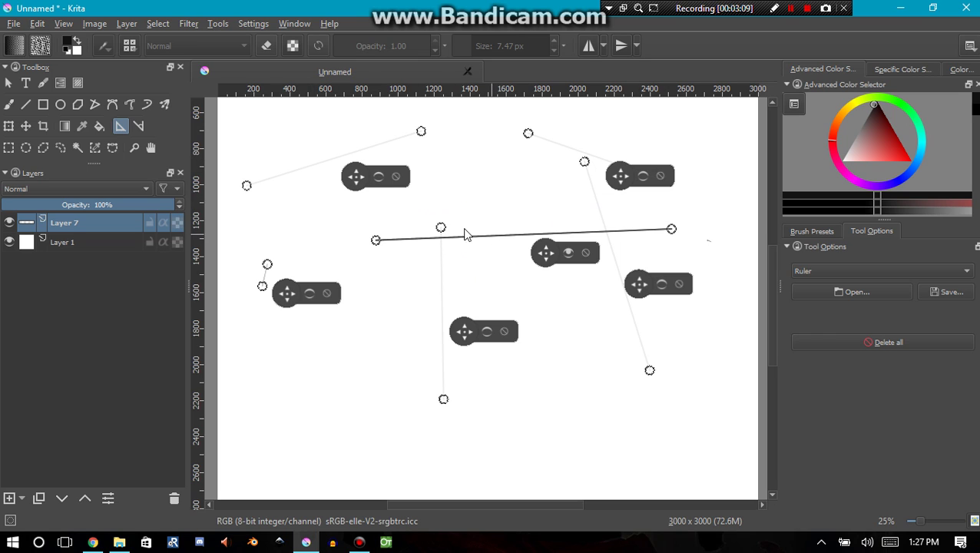
left_click(396, 178)
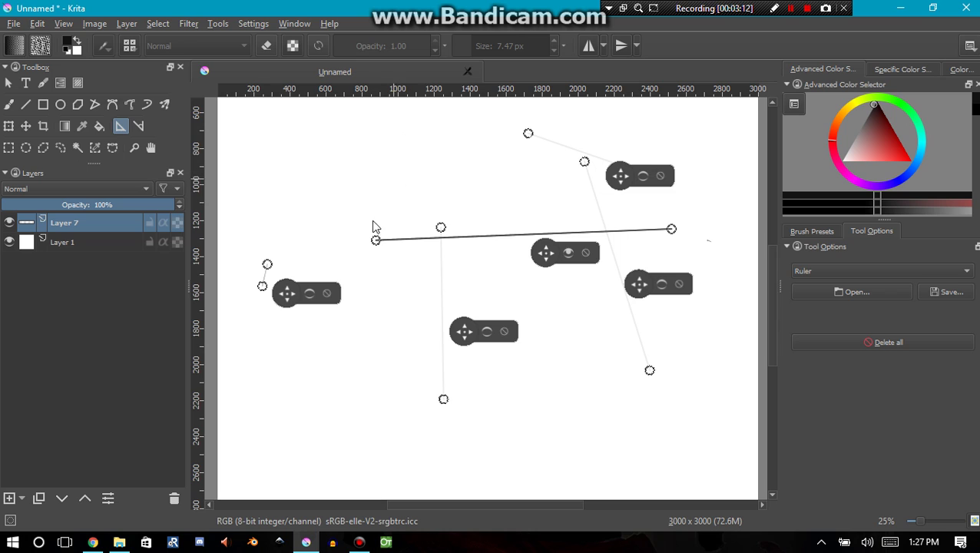
left_click(328, 297)
left_click(504, 335)
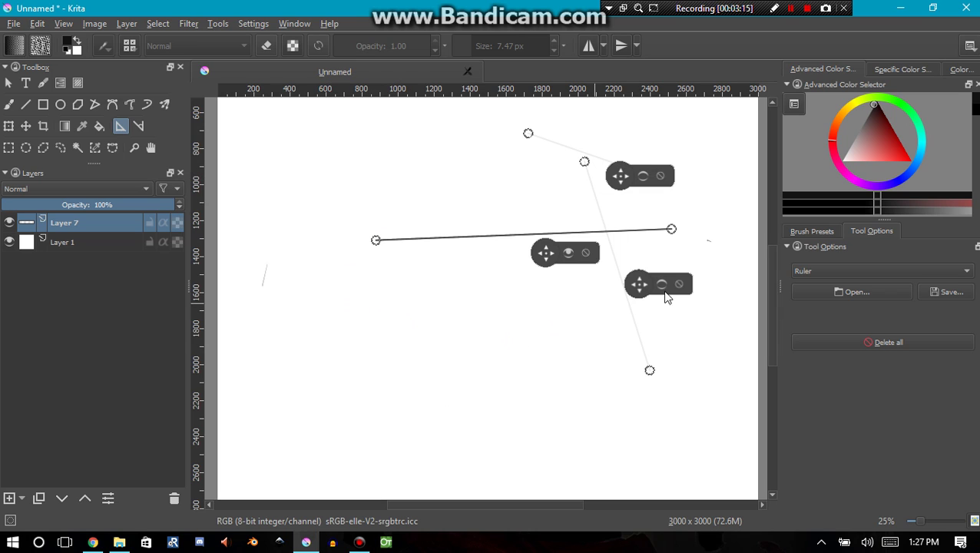
left_click(679, 285)
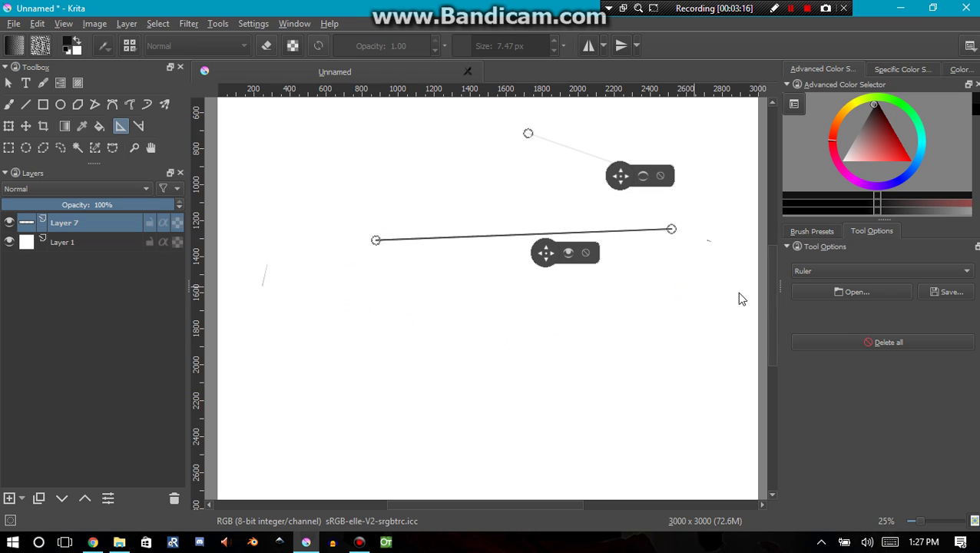
left_click(866, 341)
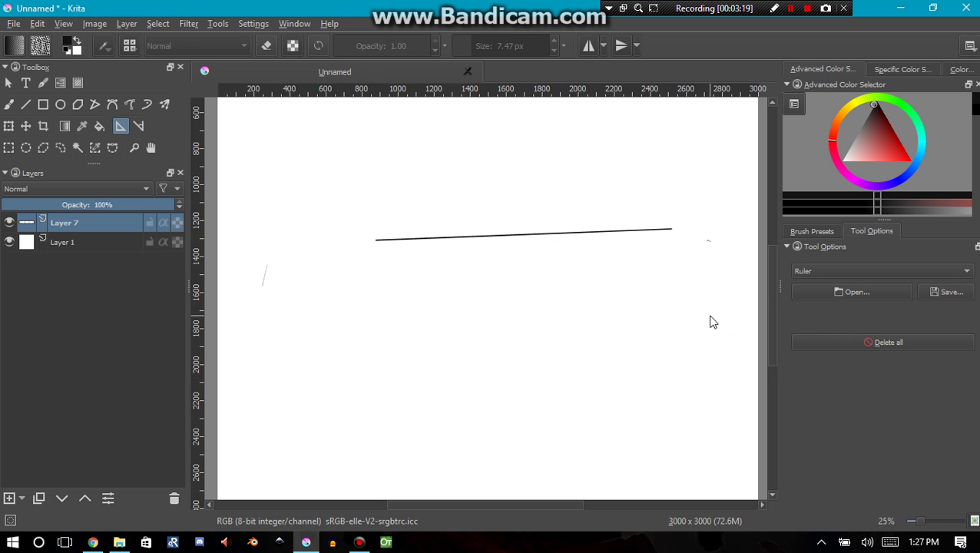
Erase the horizontal ink line in eraser mode, then return the brush to normal ink.
key("b")
key("e")
left_click_drag(643, 232, 429, 249)
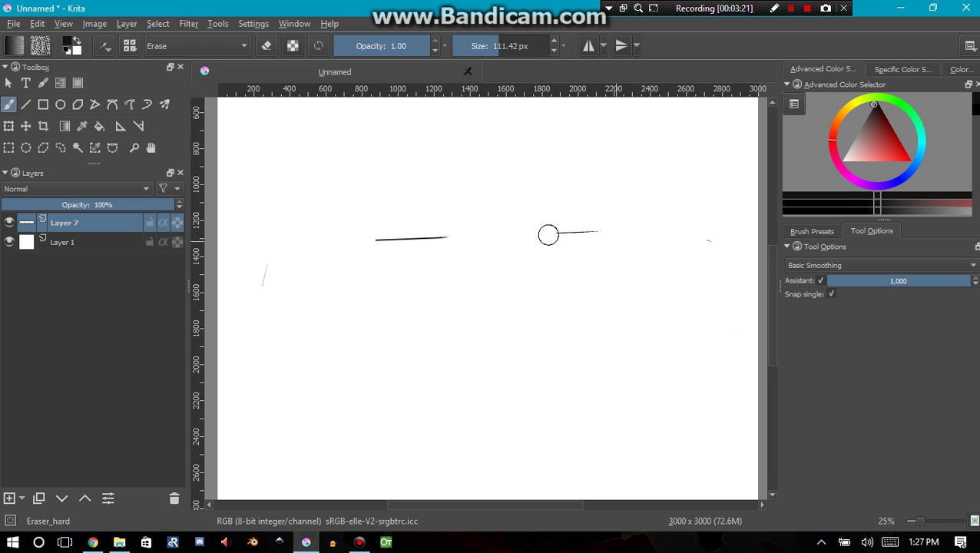
left_click_drag(549, 235, 382, 245)
key("e")
key("shift+a")
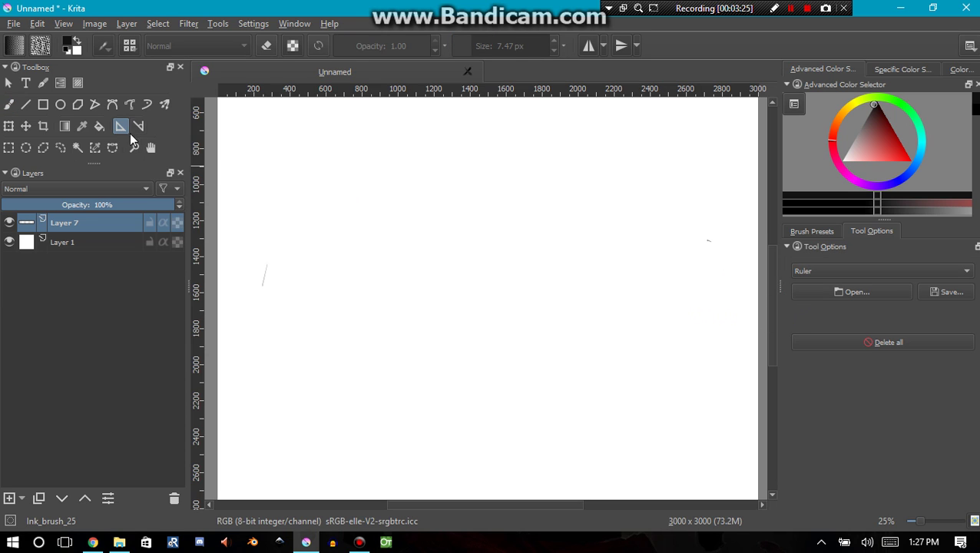
Add a Vanishing Point assistant near the upper middle of the canvas.
left_click(807, 272)
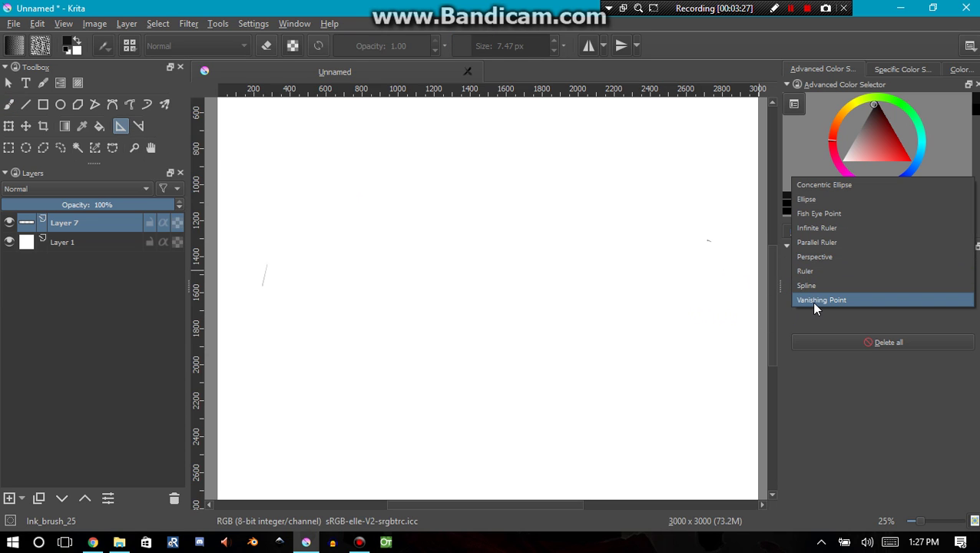
left_click(812, 299)
left_click(554, 190)
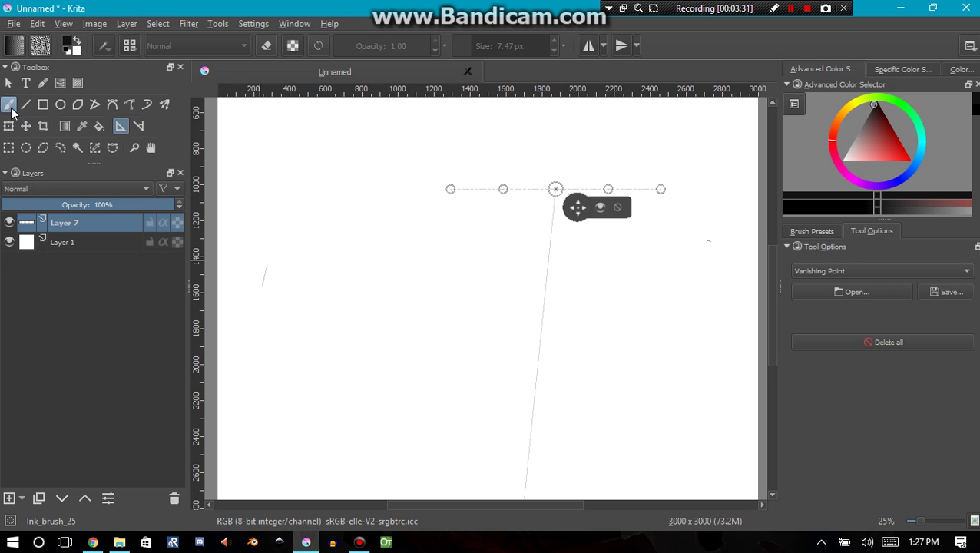
Draw four thin straight test lines with the Line tool.
left_click(9, 108)
left_click(25, 104)
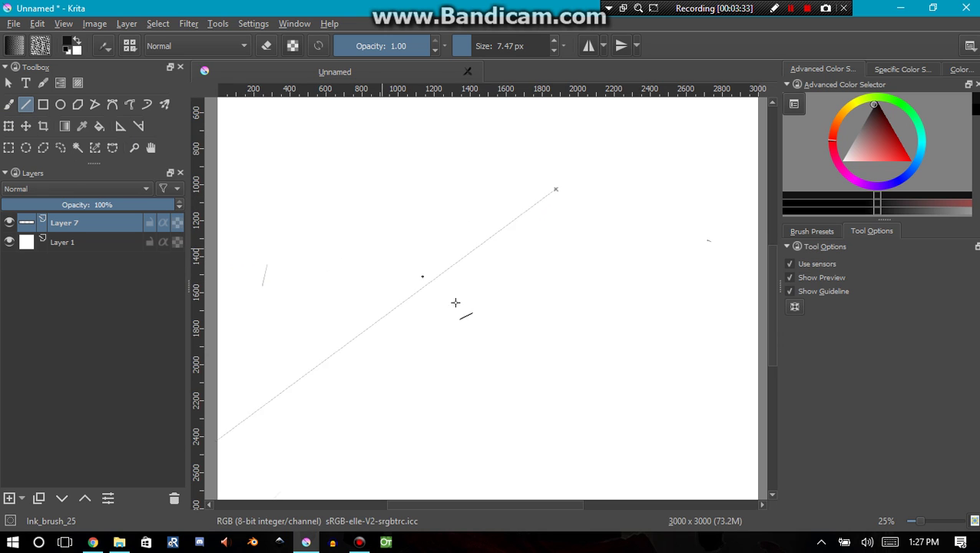
left_click_drag(334, 154, 418, 312)
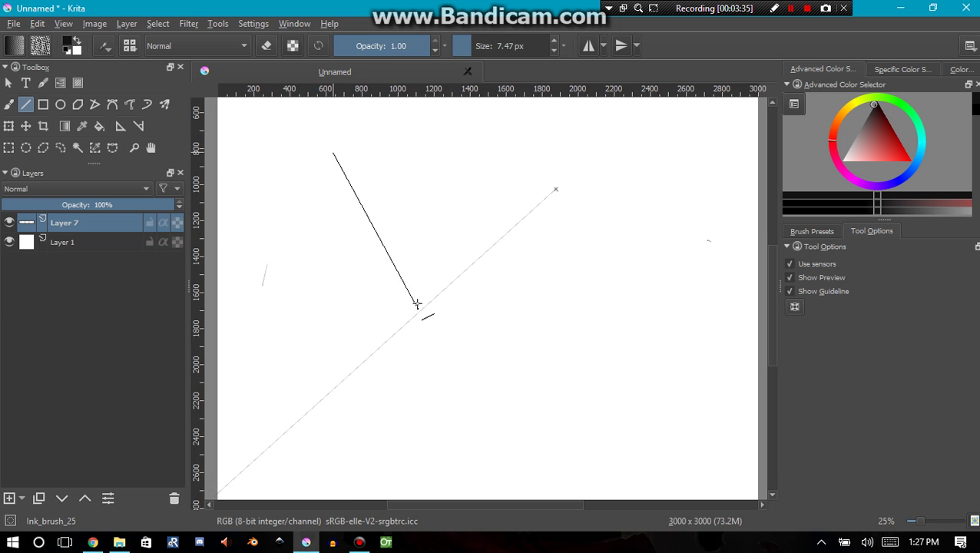
left_click_drag(377, 180, 466, 388)
left_click_drag(419, 196, 490, 362)
left_click_drag(454, 184, 536, 373)
Draw several thick and thin test strokes, then undo all the test strokes.
mouse_move(476, 147)
left_mouse_down()
mouse_move(505, 248)
mouse_move(520, 192)
mouse_move(605, 325)
left_mouse_up()
left_click_drag(489, 166, 539, 285)
left_click_drag(493, 210, 522, 282)
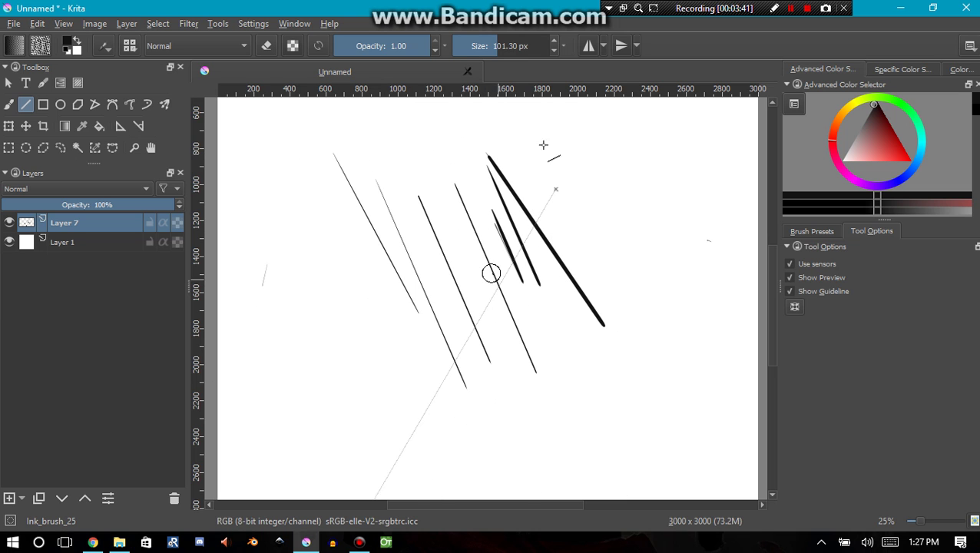
mouse_move(553, 129)
left_mouse_down()
mouse_move(602, 243)
mouse_move(629, 407)
left_mouse_up()
mouse_move(308, 136)
left_mouse_down()
mouse_move(453, 383)
mouse_move(526, 428)
left_mouse_up()
mouse_move(275, 199)
left_mouse_down()
mouse_move(301, 303)
mouse_move(476, 438)
left_mouse_up()
mouse_move(408, 132)
left_mouse_down()
mouse_move(454, 235)
mouse_move(503, 265)
mouse_move(601, 463)
left_mouse_up()
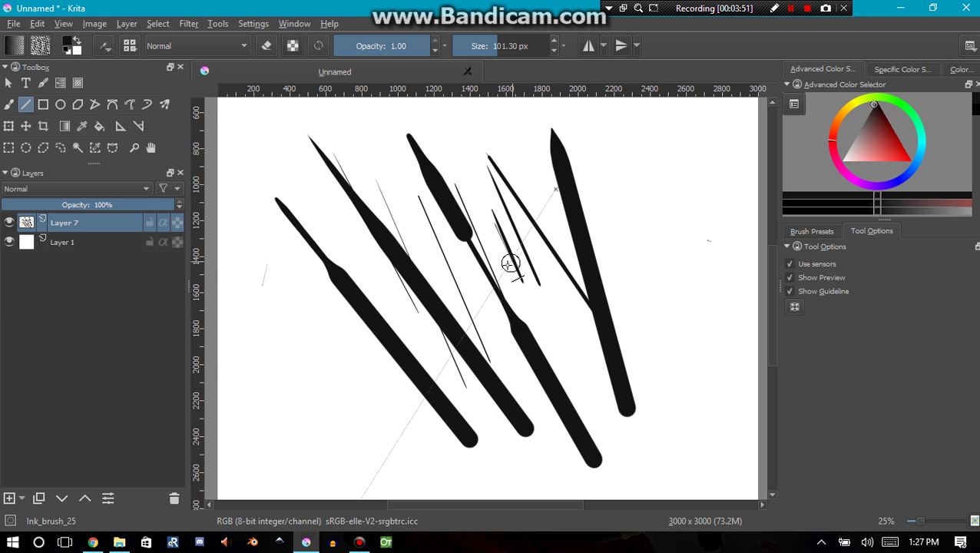
key("ctrl+z")
key("ctrl+z")
key("ctrl+z")
key("ctrl+z")
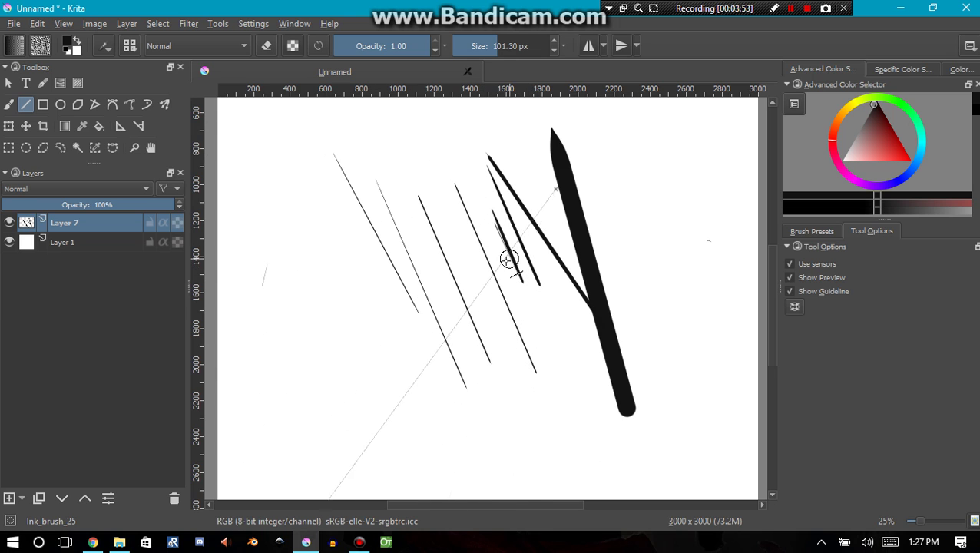
key("ctrl+z")
key("ctrl+z")
key("ctrl+z")
key("ctrl+z")
key("ctrl+z")
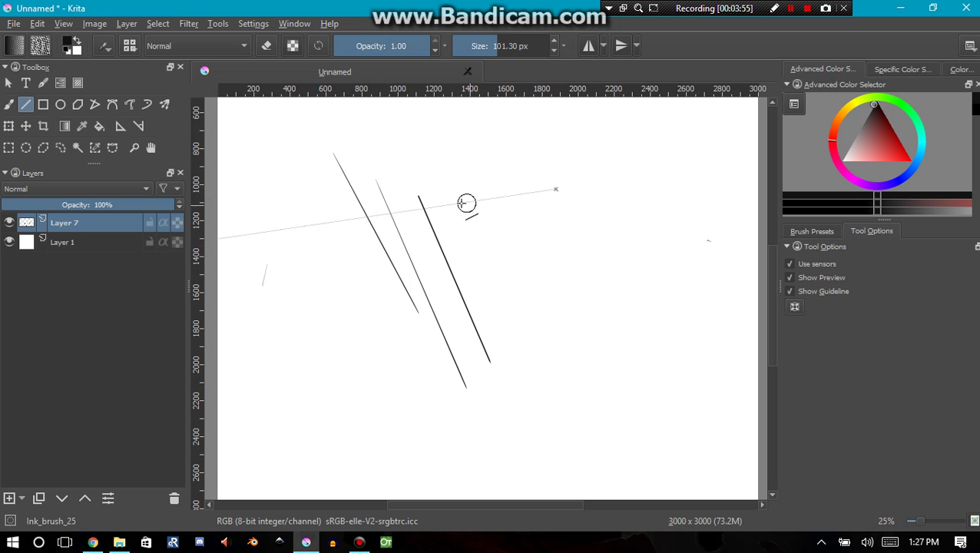
key("ctrl+z")
key("ctrl+z")
key("ctrl+z")
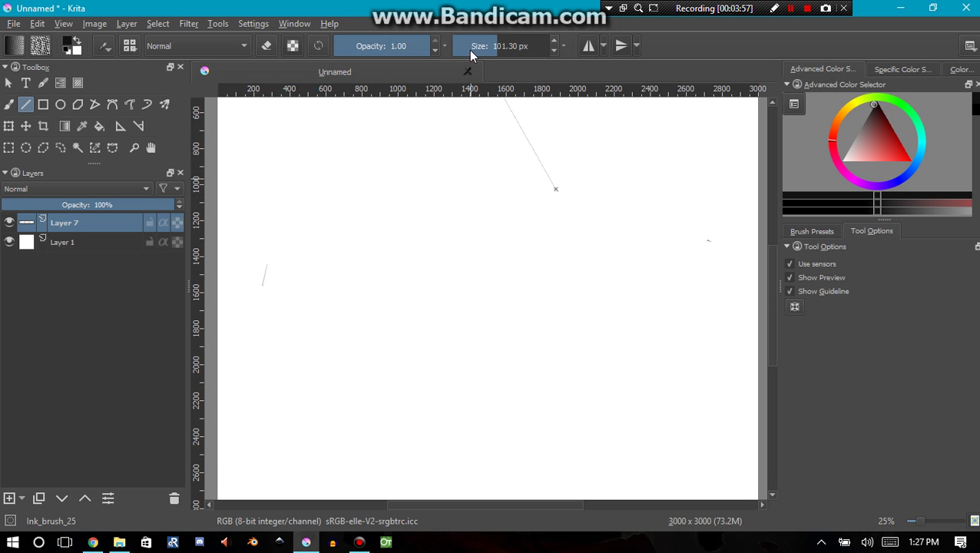
left_click(473, 57)
mouse_move(519, 401)
left_mouse_down()
mouse_move(400, 252)
mouse_move(536, 355)
left_mouse_up()
key("ctrl+z")
key("ctrl+z")
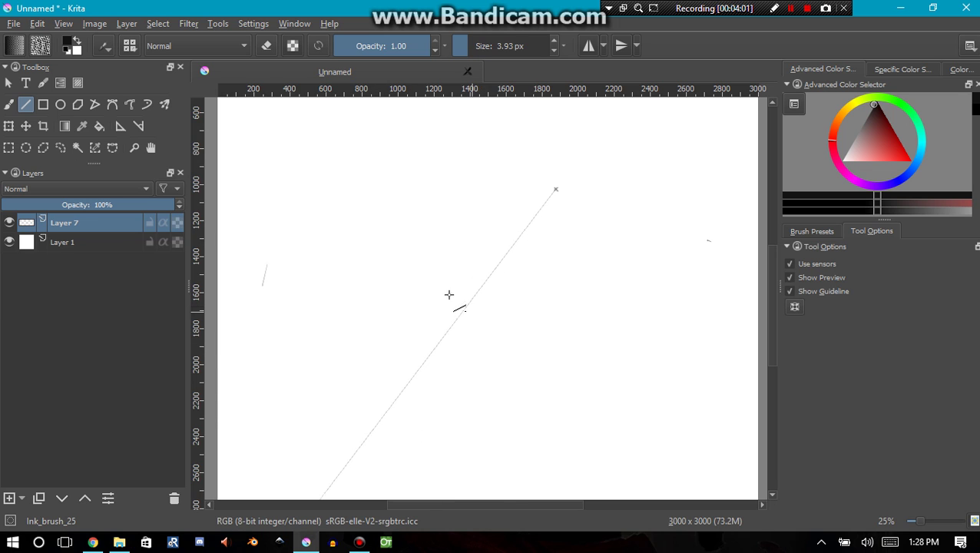
mouse_move(424, 266)
left_mouse_down()
mouse_move(424, 345)
mouse_move(344, 343)
mouse_move(346, 276)
mouse_move(426, 275)
left_mouse_up()
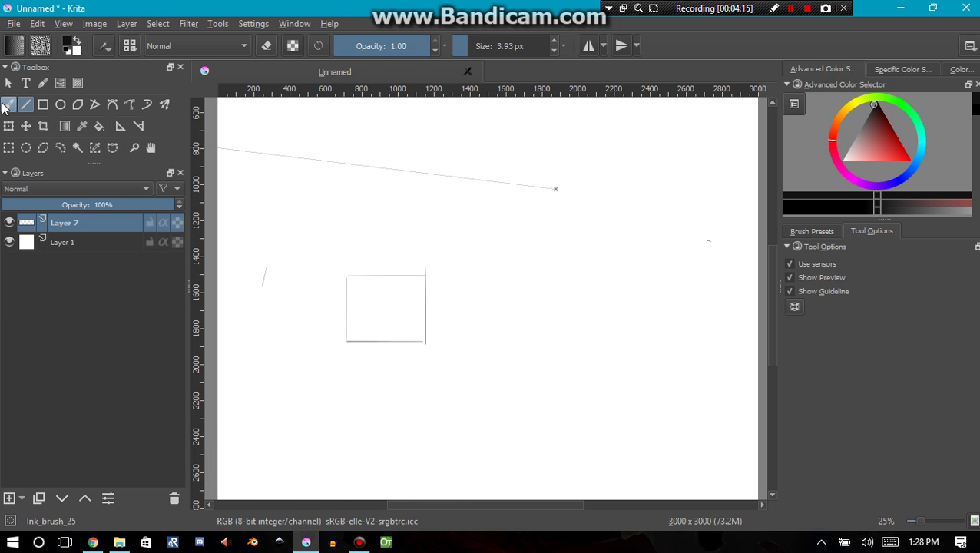
left_click(9, 104)
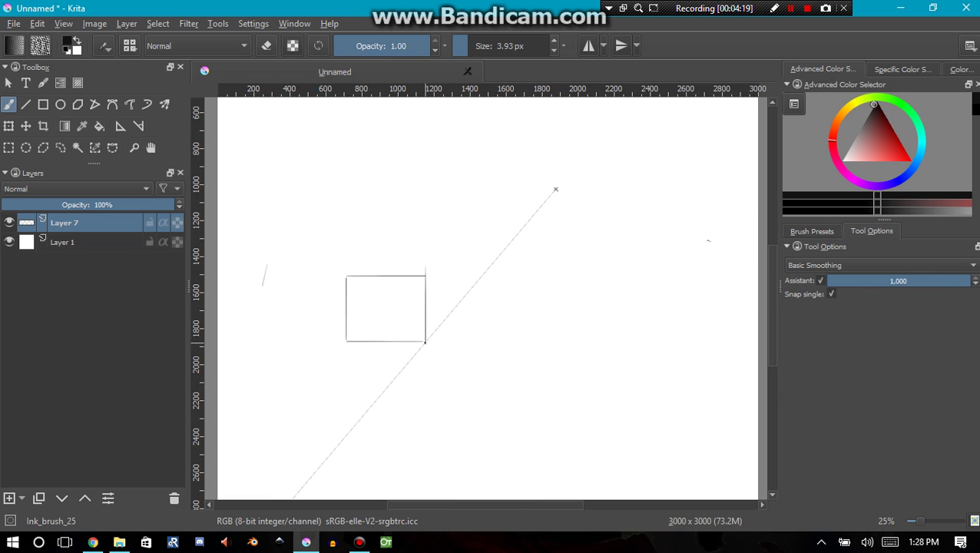
left_click_drag(424, 341, 492, 265)
left_click_drag(425, 276, 440, 267)
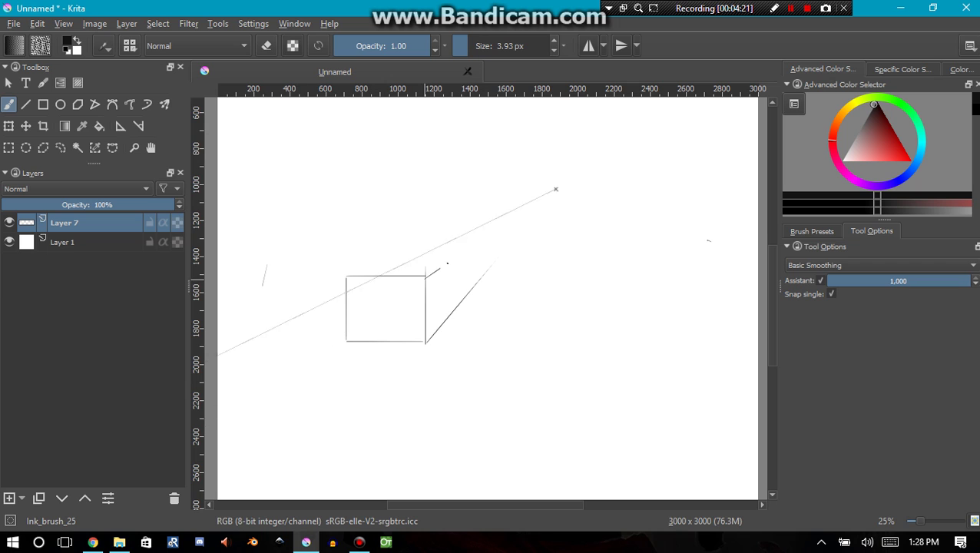
left_click_drag(346, 276, 513, 206)
left_click_drag(424, 277, 518, 211)
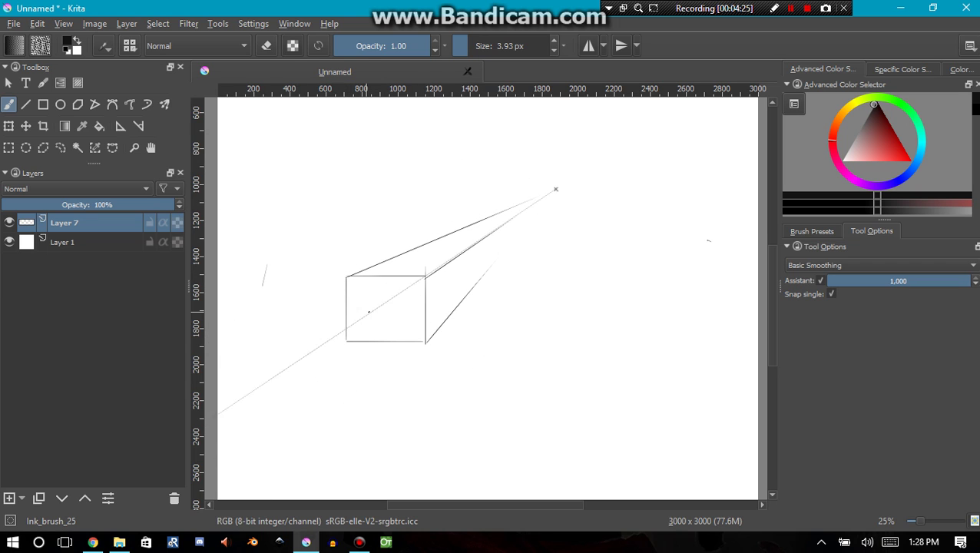
scroll(400, 307, "up", 3)
scroll(445, 269, "down", 1)
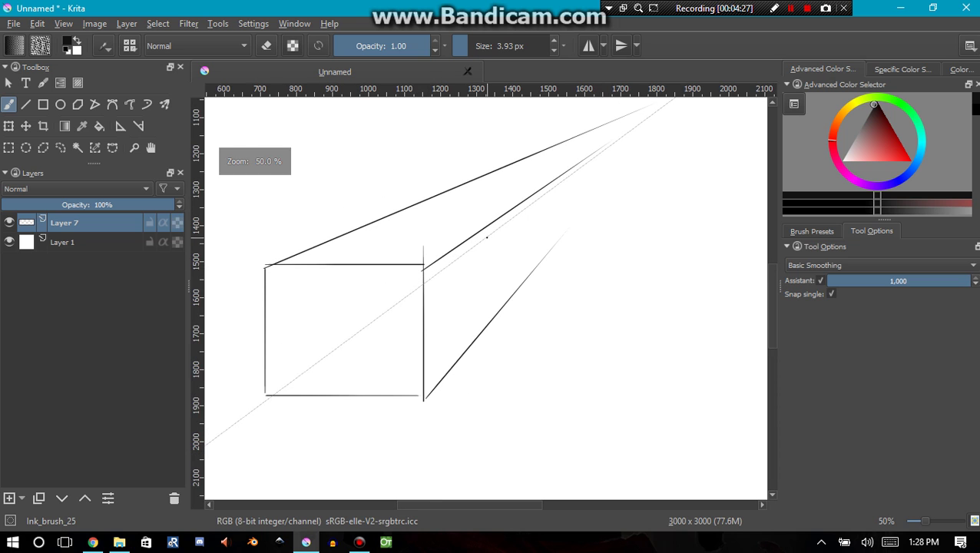
left_click(25, 104)
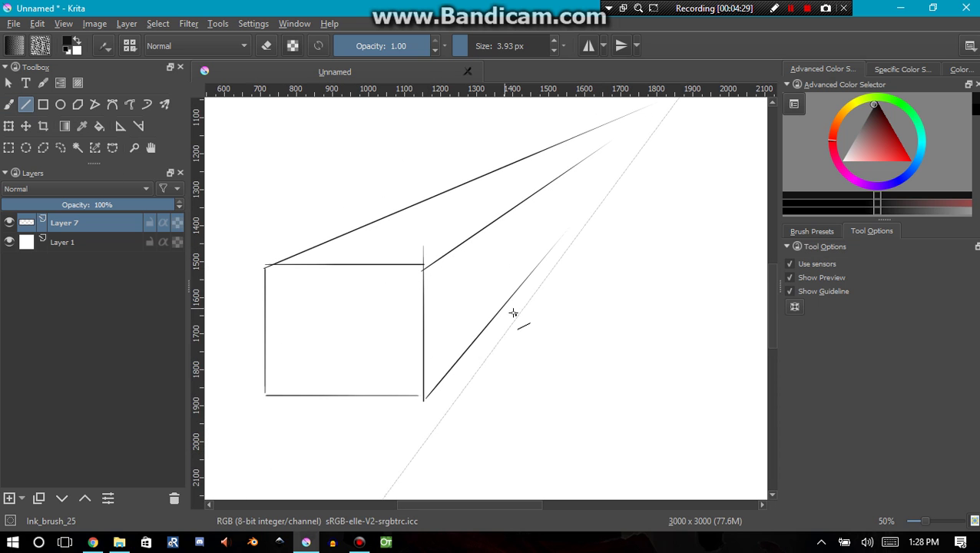
mouse_move(503, 306)
left_mouse_down()
mouse_move(499, 217)
mouse_move(394, 210)
mouse_move(384, 214)
mouse_move(391, 315)
left_mouse_up()
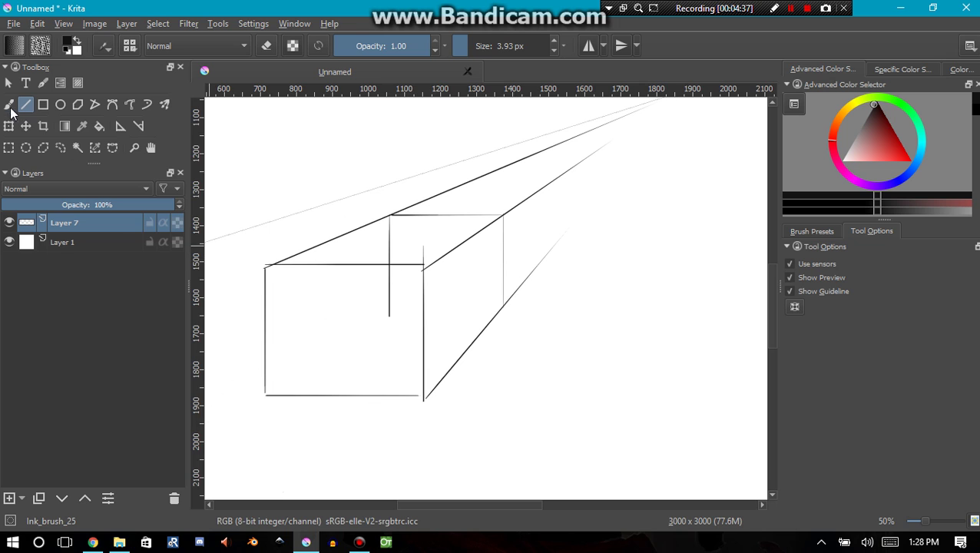
left_click(8, 104)
left_click_drag(265, 394, 439, 269)
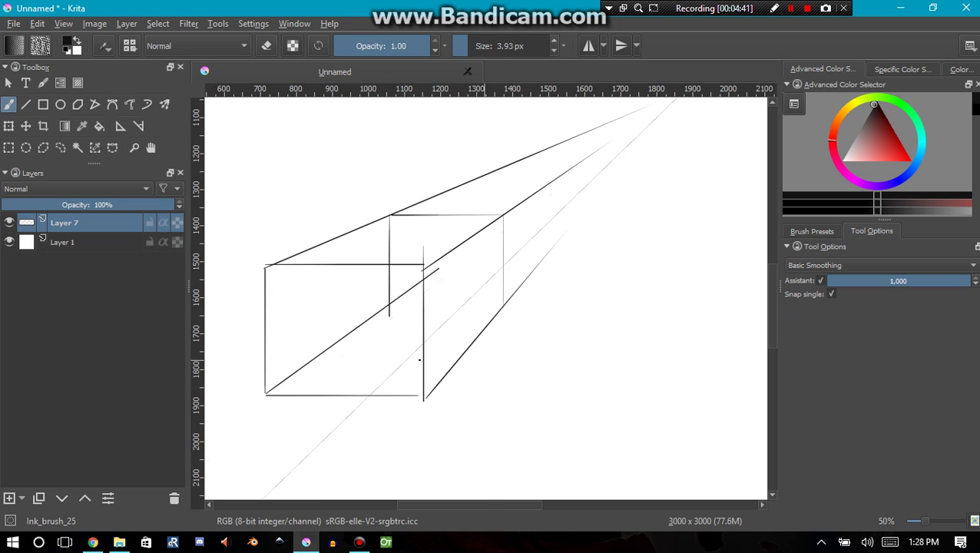
left_click(26, 105)
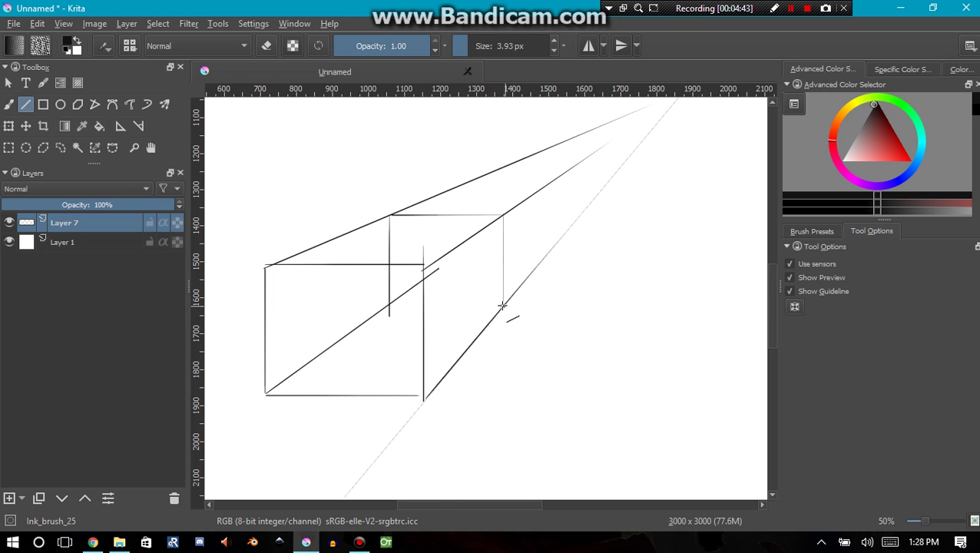
left_click_drag(503, 305, 391, 309)
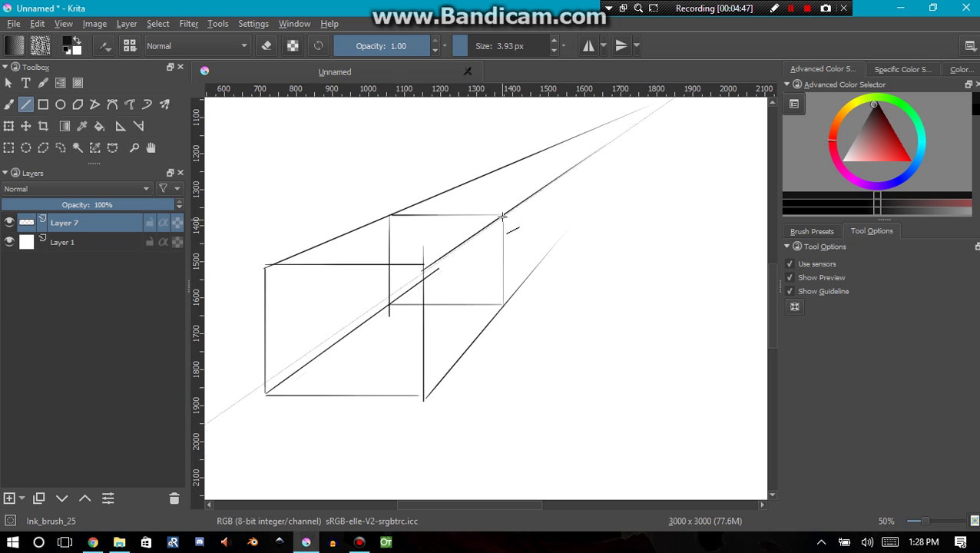
scroll(523, 260, "down", 1)
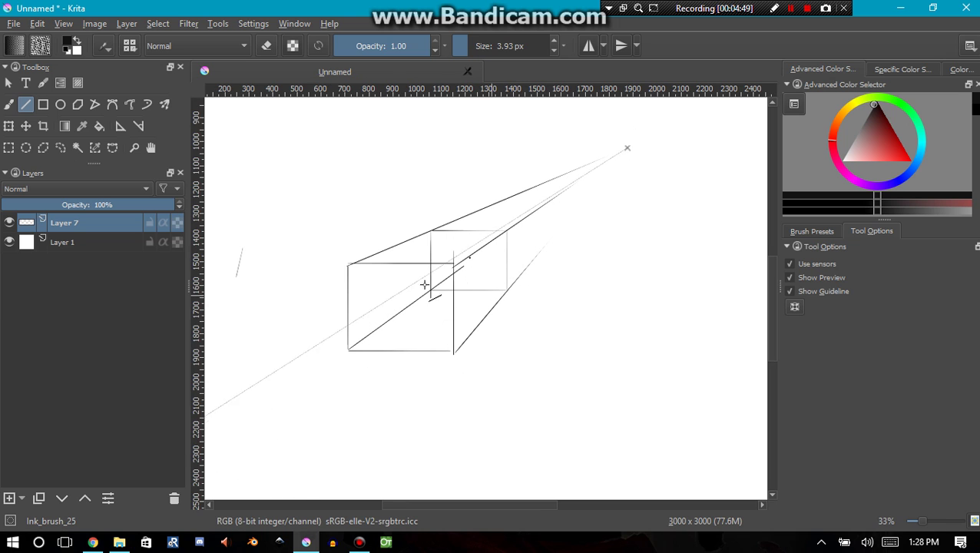
key("ctrl+z")
key("ctrl+z")
key("ctrl+z")
key("ctrl+z")
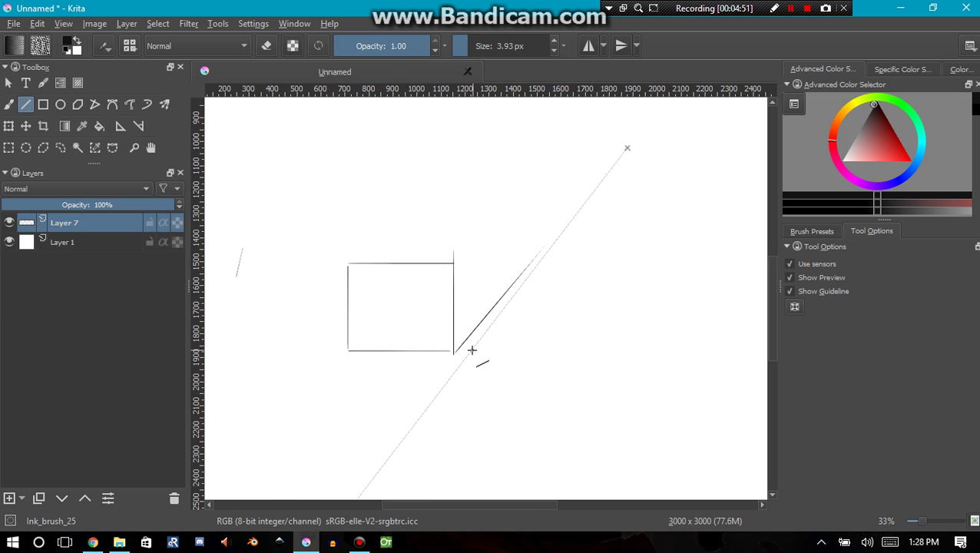
key("ctrl+z")
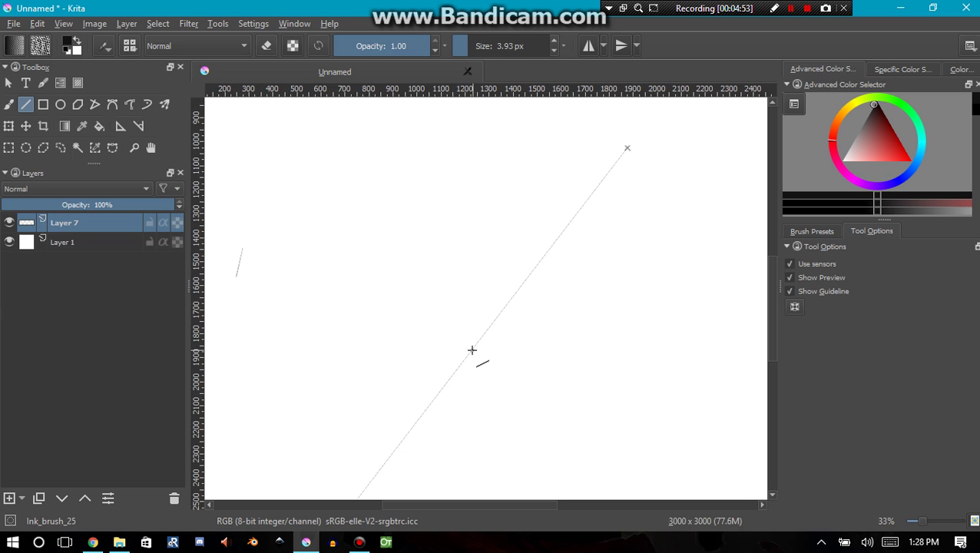
key("ctrl+z")
Delete the vanishing point assistant and zoom the canvas out to 25%.
left_click(120, 126)
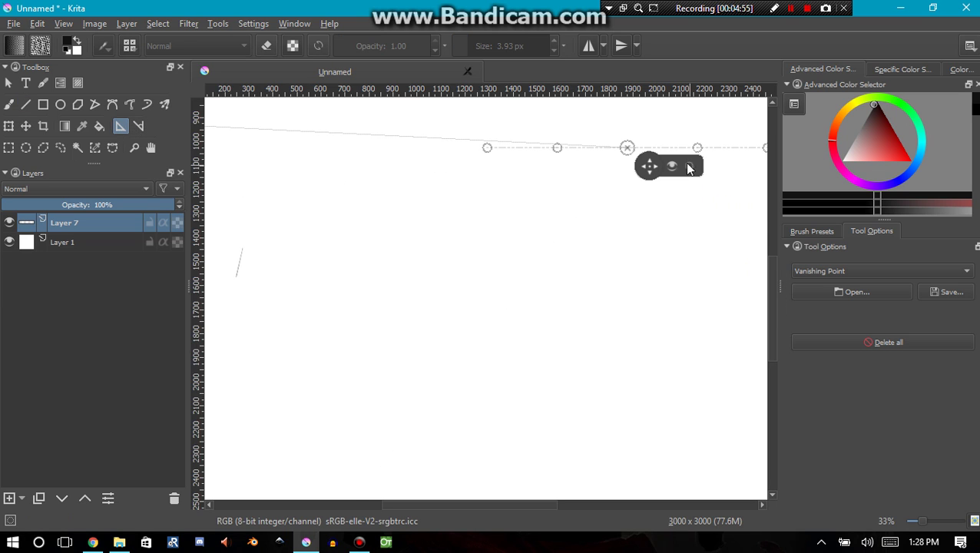
left_click(690, 167)
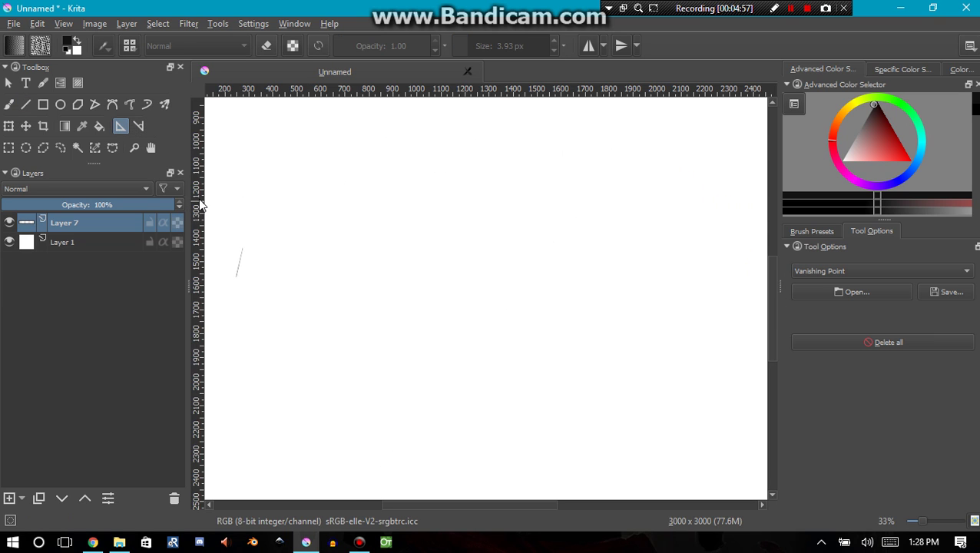
left_click(25, 104)
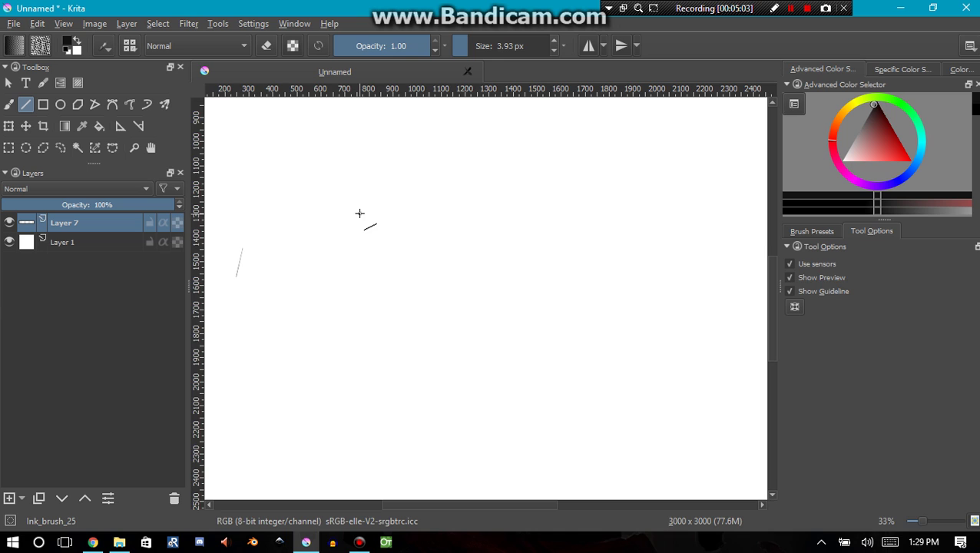
key("minus")
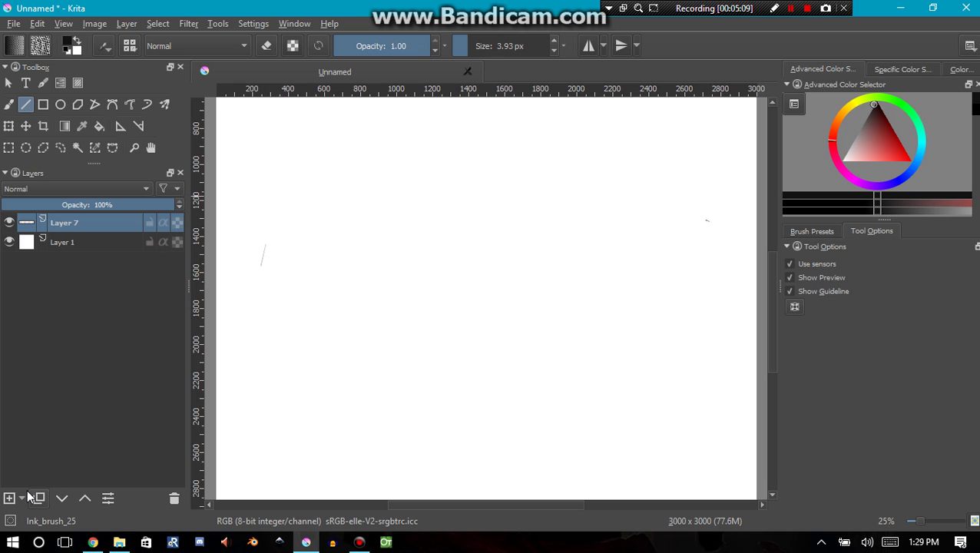
Add Layer 8, then select Layer 7 and lower its opacity to 62%.
left_click(10, 499)
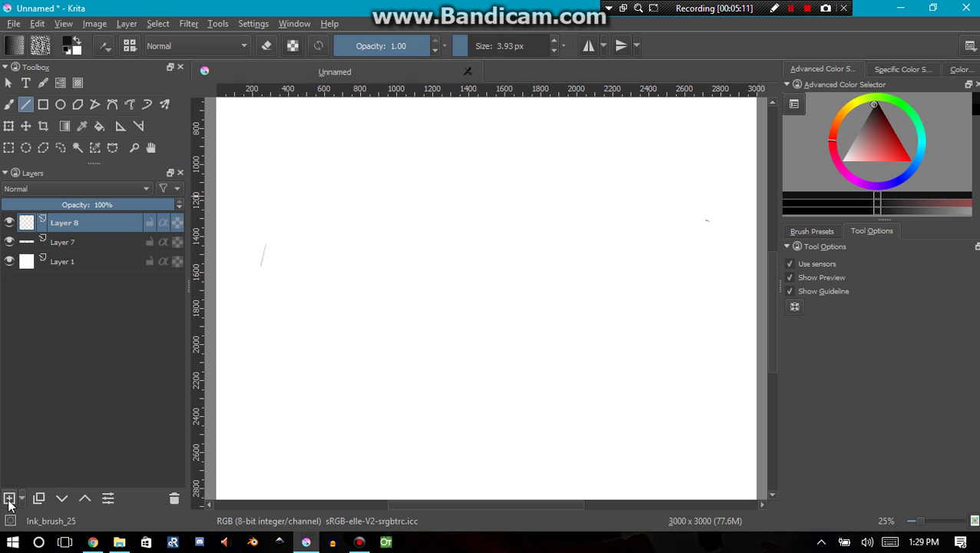
left_click(31, 244)
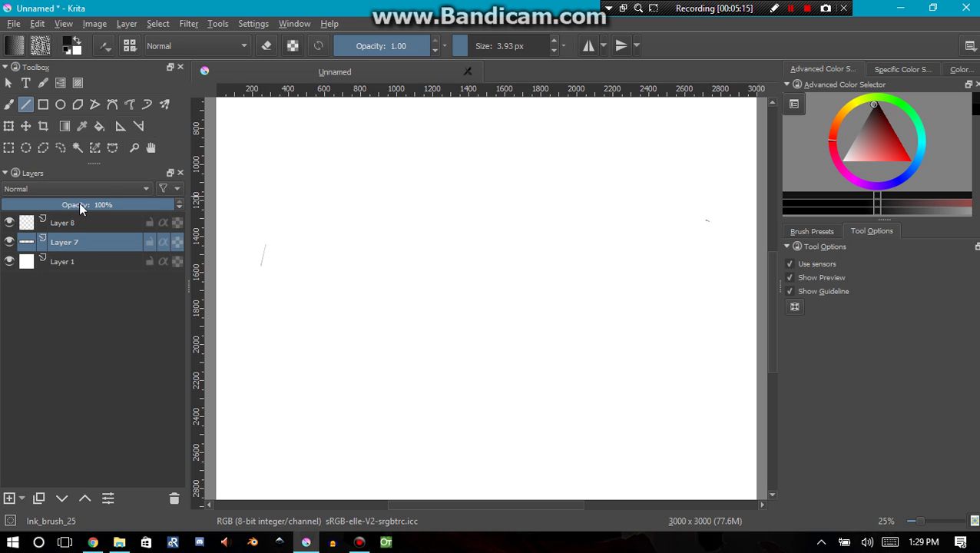
left_click_drag(79, 203, 46, 206)
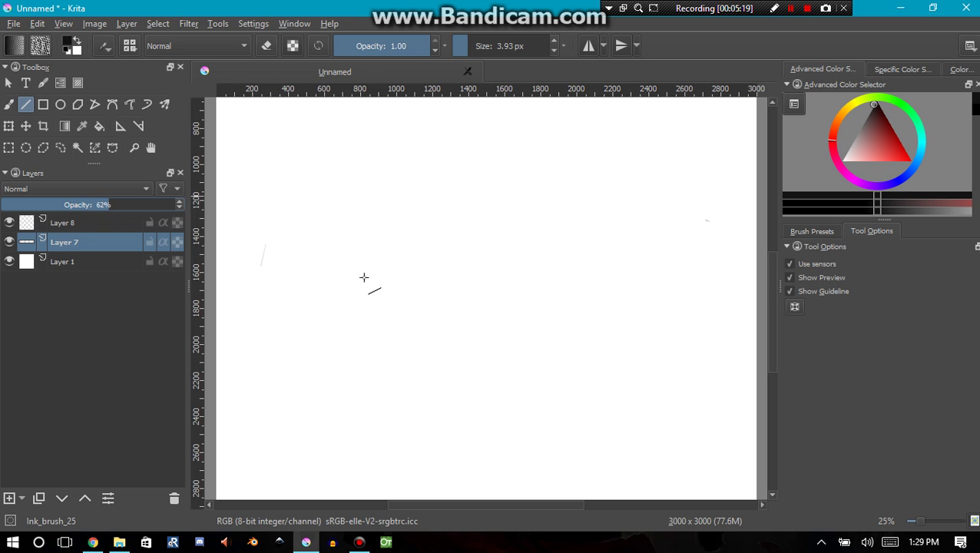
mouse_move(361, 227)
left_mouse_down()
mouse_move(369, 411)
mouse_move(376, 401)
left_mouse_up()
key("ctrl+z")
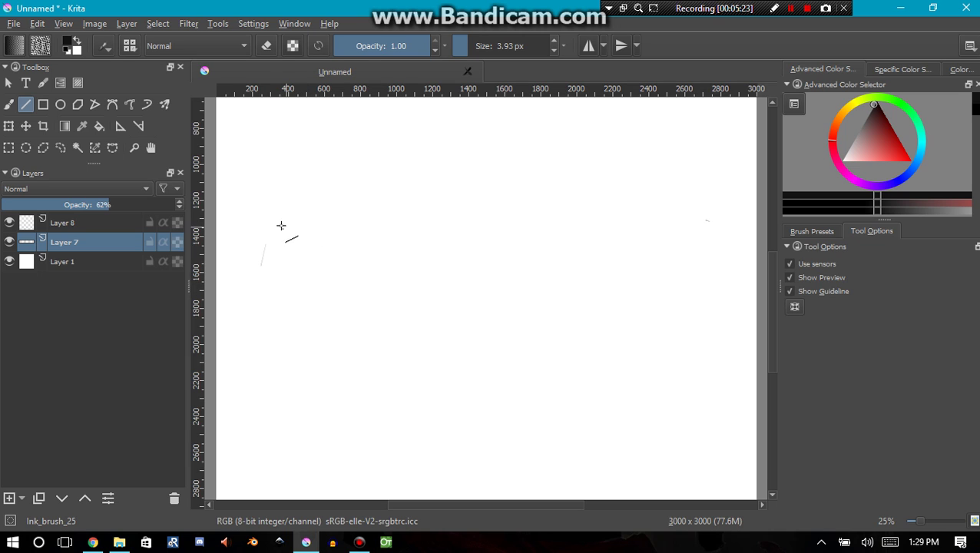
Draw the square's edges, both diagonals, and a horizontal line through its centre.
left_click_drag(285, 263, 285, 340)
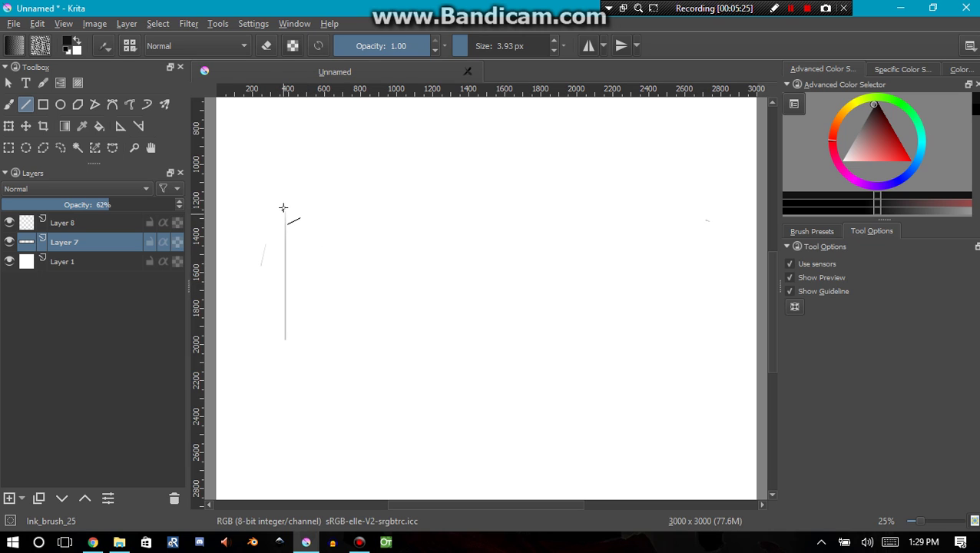
left_click_drag(287, 206, 420, 208)
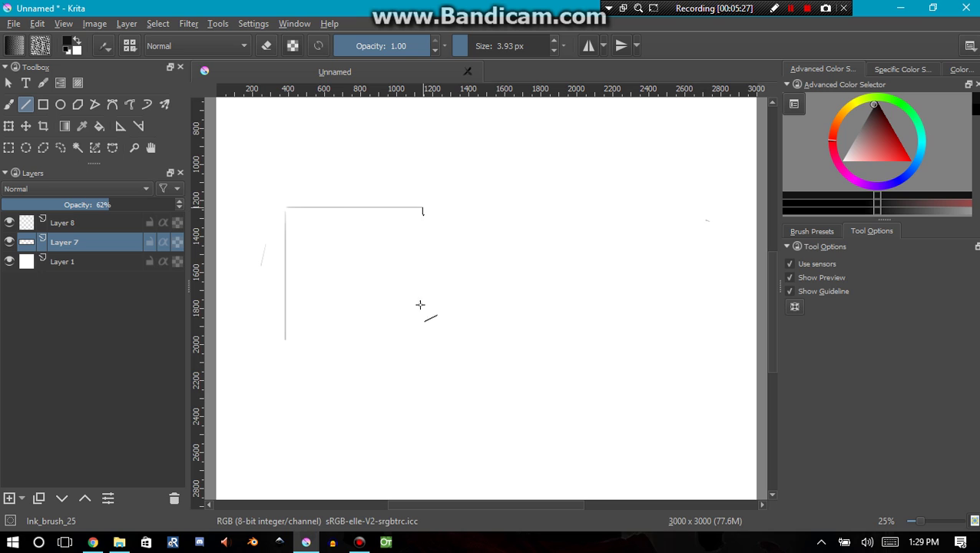
left_click_drag(420, 305, 285, 345)
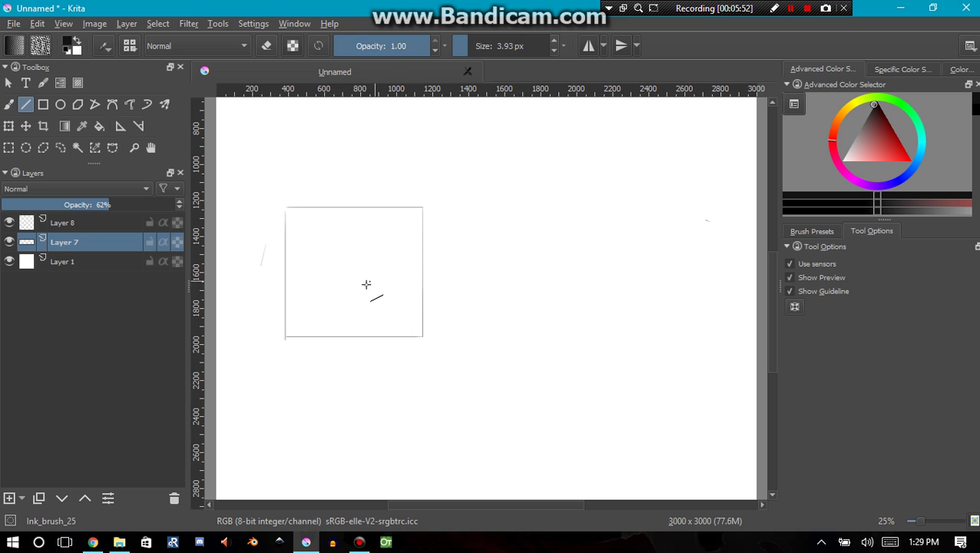
mouse_move(283, 207)
left_mouse_down()
mouse_move(398, 295)
mouse_move(422, 335)
left_mouse_up()
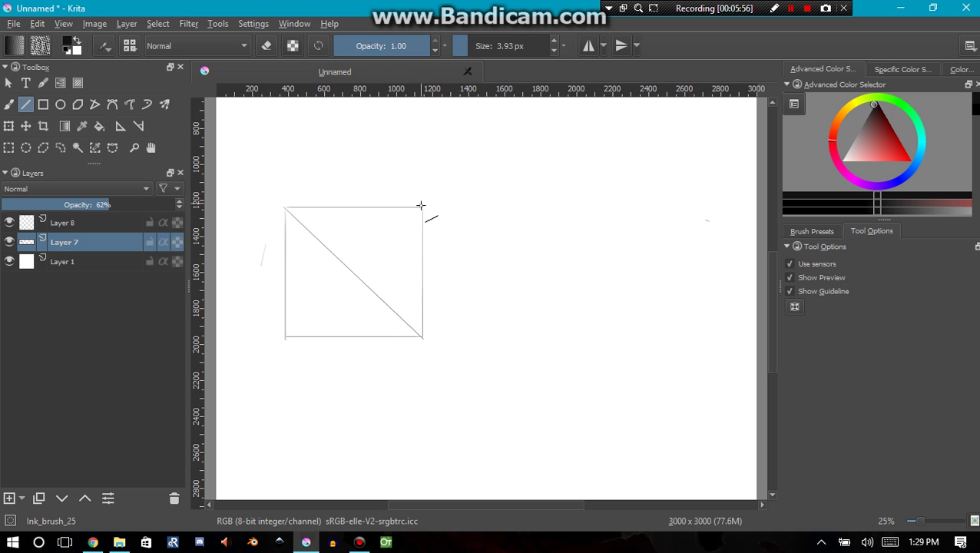
left_click_drag(421, 206, 285, 337)
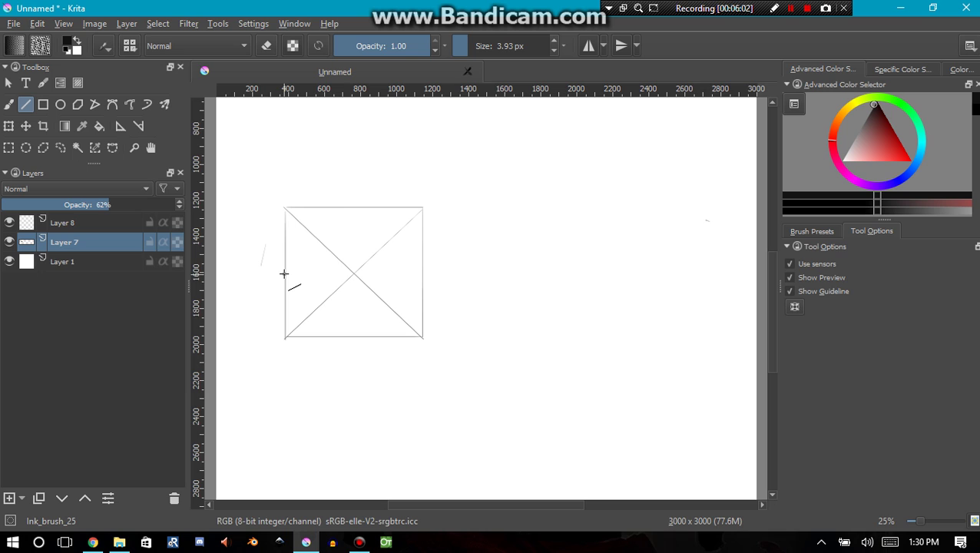
left_click_drag(283, 274, 735, 292)
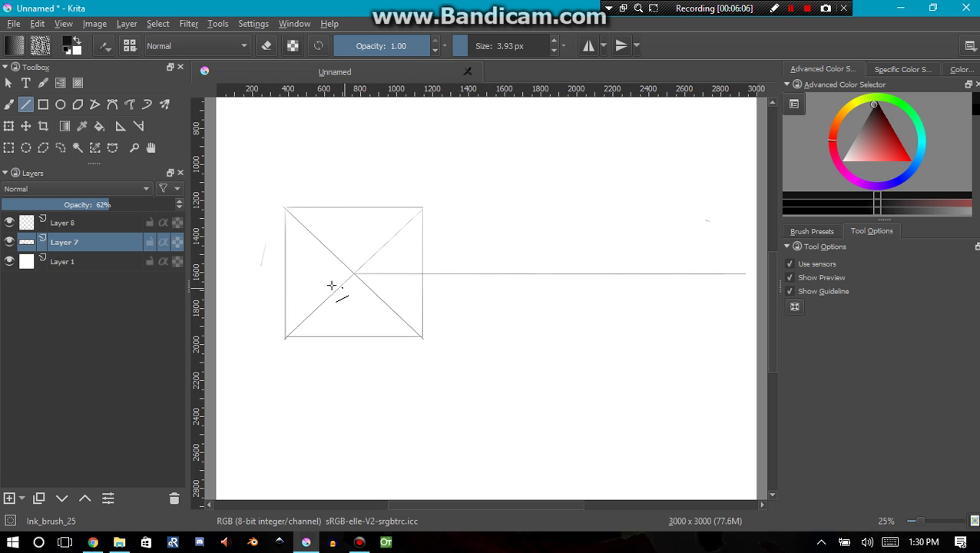
Extend the square's centre, top and bottom lines far to the right.
key("ctrl+z")
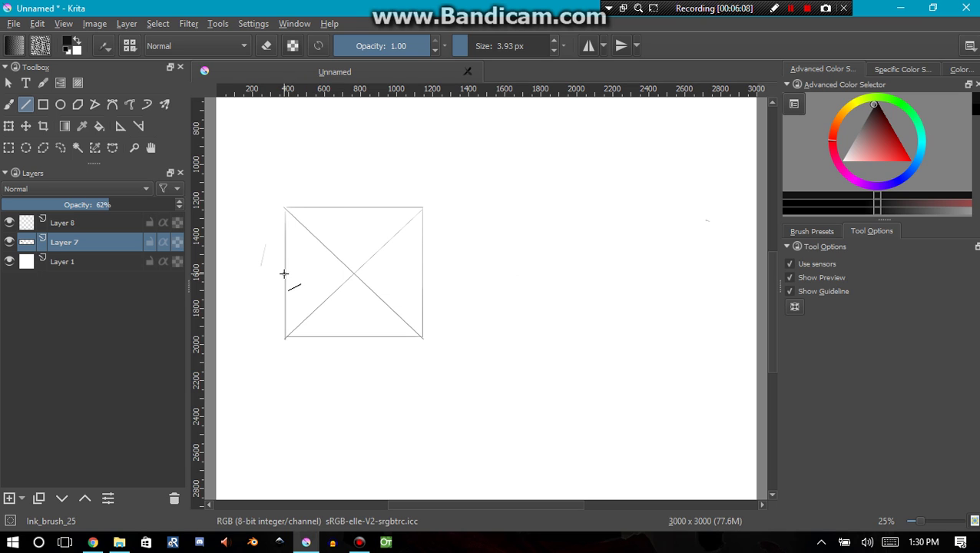
left_click_drag(284, 272, 691, 308)
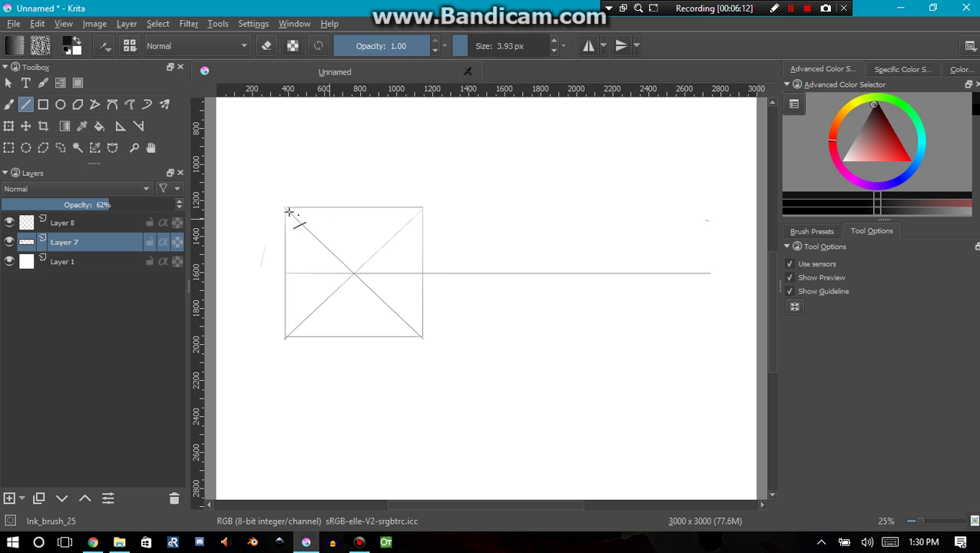
left_click_drag(480, 208, 723, 222)
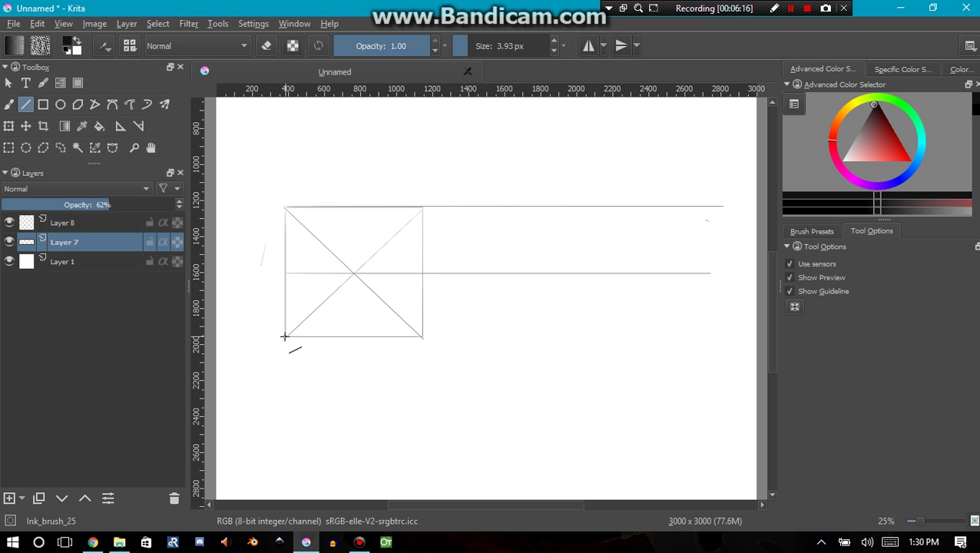
left_click_drag(284, 336, 748, 354)
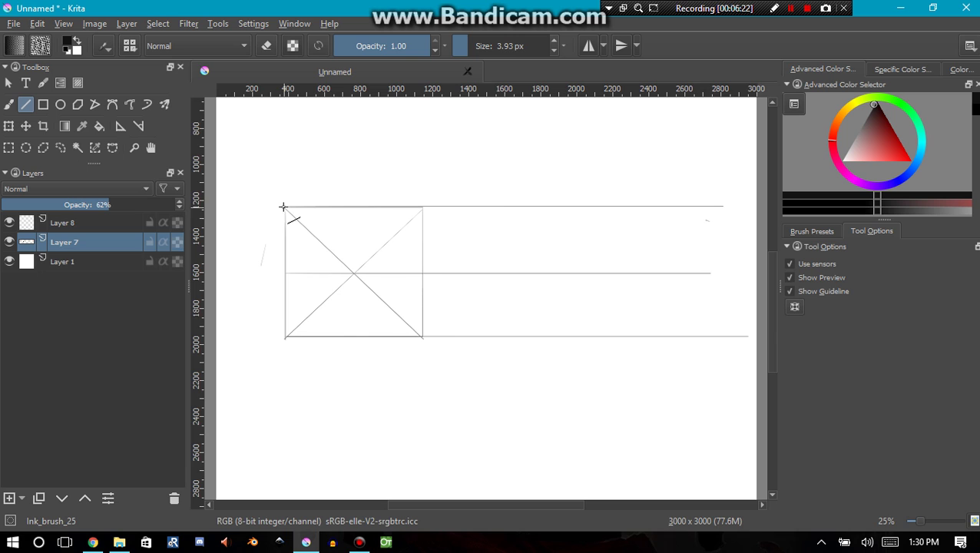
Draw diagonals and vertical edges marking the second and third squares.
left_click_drag(348, 232, 573, 345)
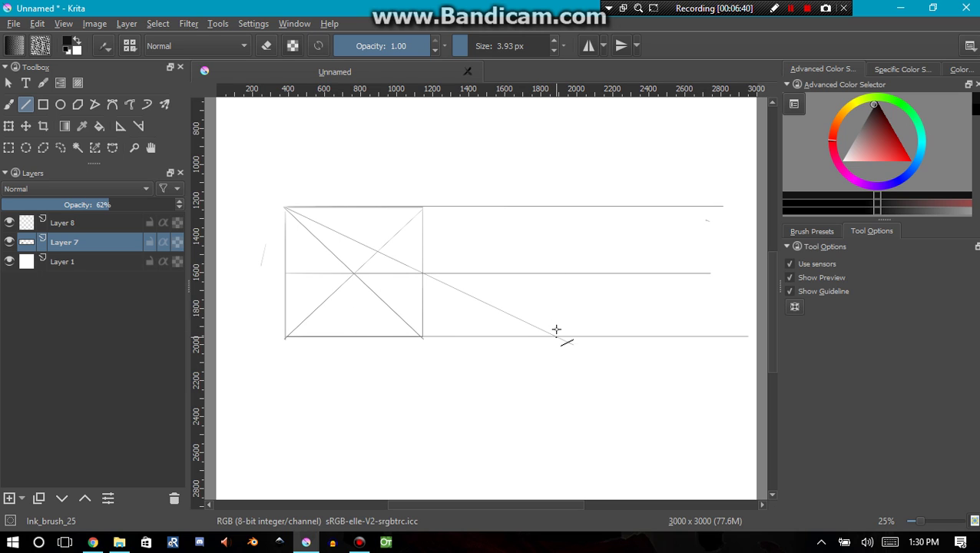
left_click_drag(556, 332, 558, 206)
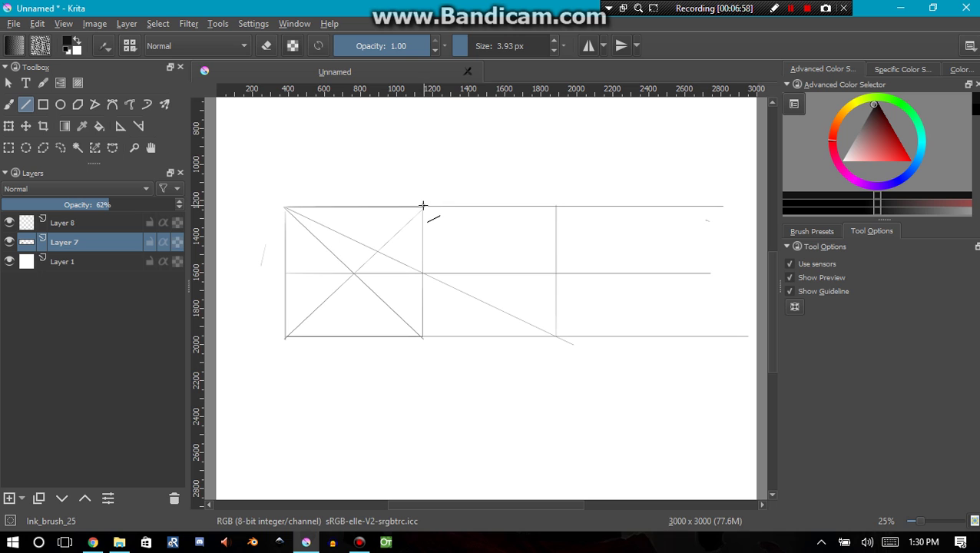
mouse_move(421, 207)
left_mouse_down()
mouse_move(726, 337)
mouse_move(705, 348)
mouse_move(687, 205)
left_mouse_up()
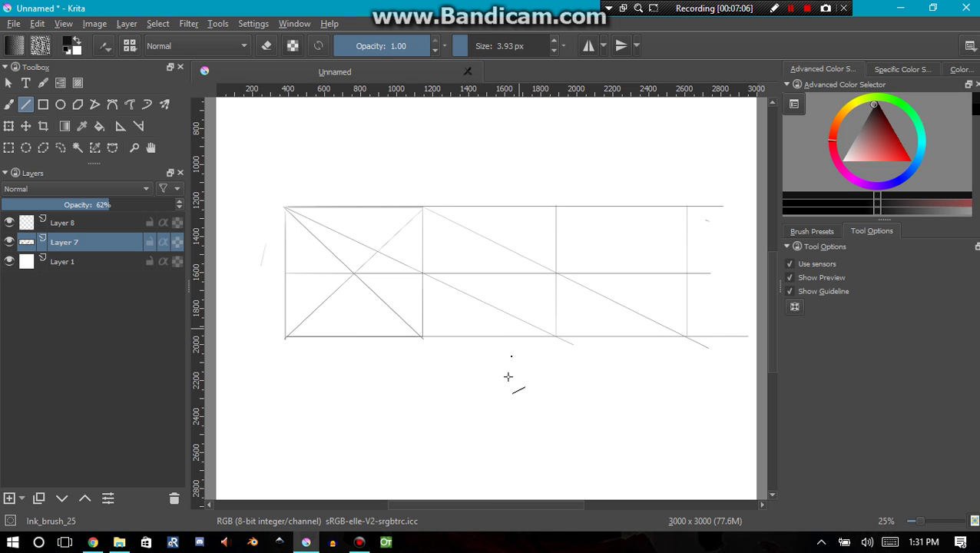
mouse_move(508, 377)
left_mouse_down()
mouse_move(480, 389)
mouse_move(537, 428)
mouse_move(593, 434)
left_mouse_up()
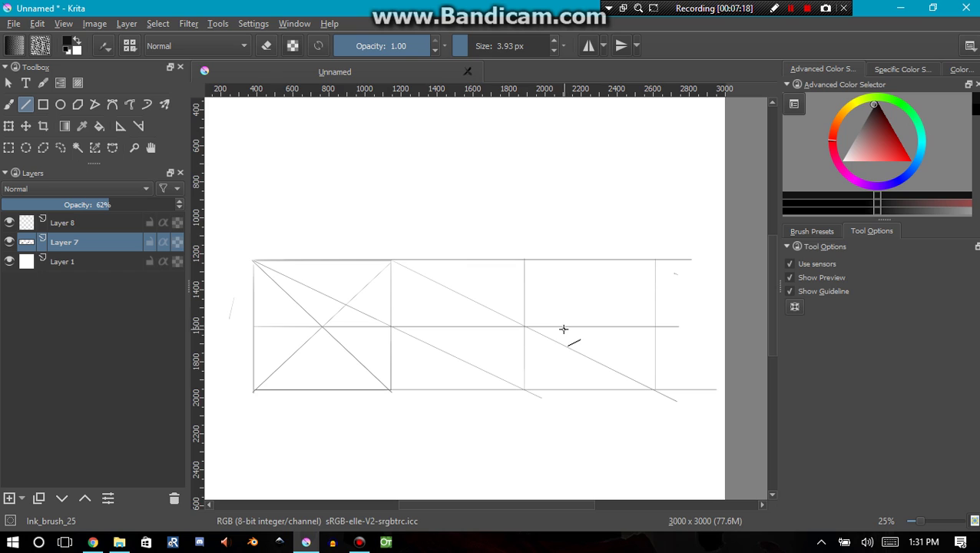
On Layer 8, ink the first square's top edge and the third square's right edge in a thicker brush.
left_click(62, 223)
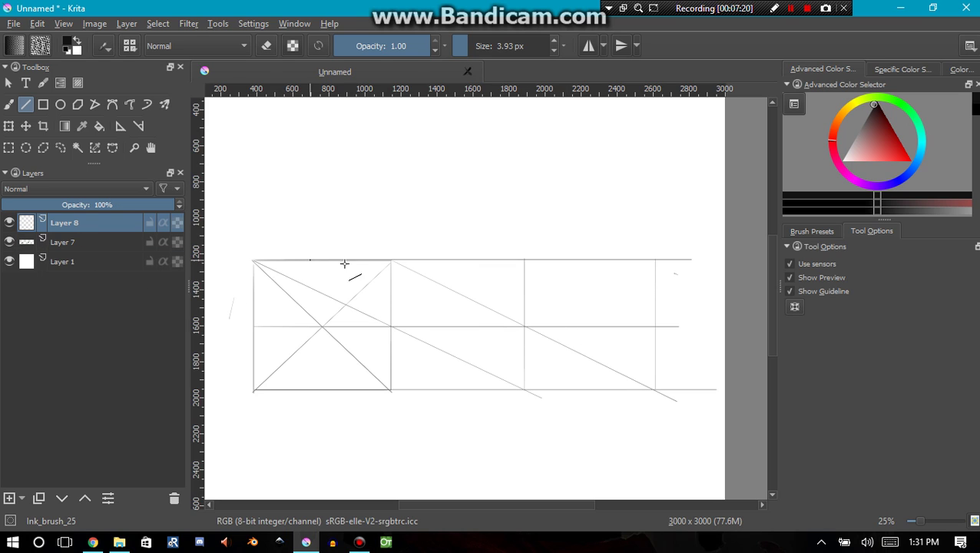
left_click_drag(391, 260, 254, 262)
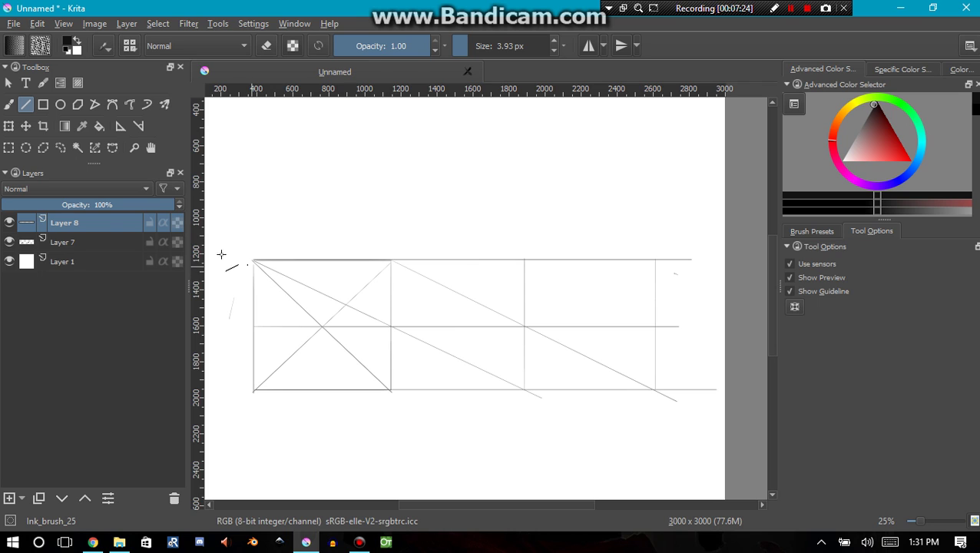
key("ctrl+z")
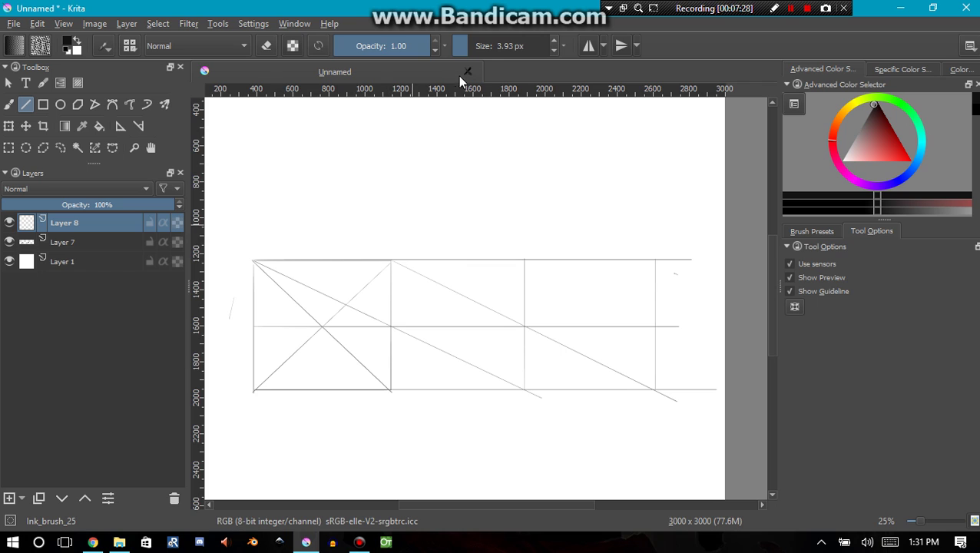
left_click_drag(469, 59, 472, 61)
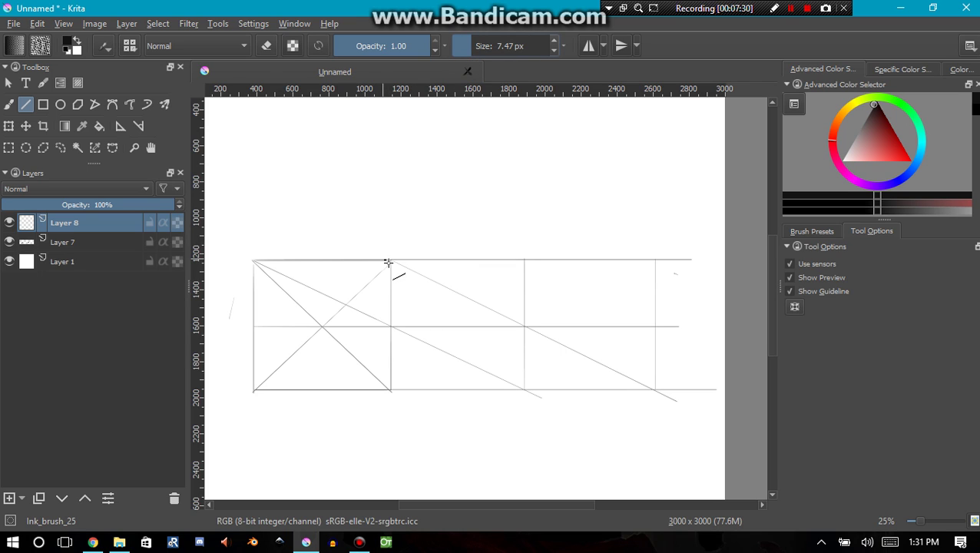
mouse_move(393, 261)
left_mouse_down()
mouse_move(254, 265)
mouse_move(256, 385)
mouse_move(388, 392)
mouse_move(392, 260)
left_mouse_up()
mouse_move(524, 259)
left_mouse_down()
mouse_move(525, 391)
mouse_move(655, 390)
mouse_move(652, 274)
mouse_move(573, 258)
mouse_move(521, 262)
left_mouse_up()
Erase the Layer 7 guide lines inside the right square, then return to Layer 8.
left_click(135, 242)
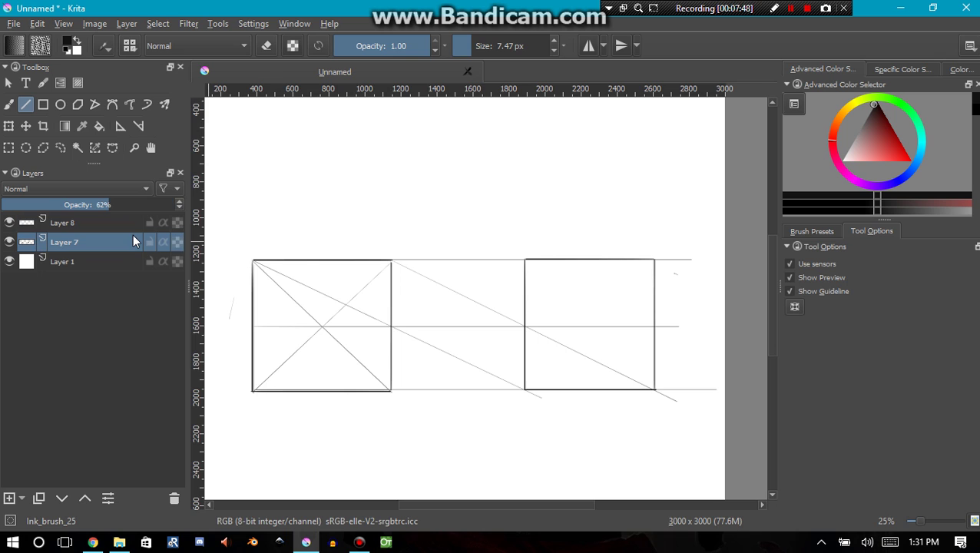
key("b")
key("e")
mouse_move(578, 289)
left_mouse_down()
mouse_move(553, 291)
mouse_move(541, 377)
mouse_move(528, 322)
mouse_move(588, 384)
mouse_move(609, 306)
mouse_move(645, 382)
mouse_move(657, 357)
mouse_move(685, 395)
mouse_move(681, 287)
mouse_move(617, 352)
mouse_move(712, 354)
left_mouse_up()
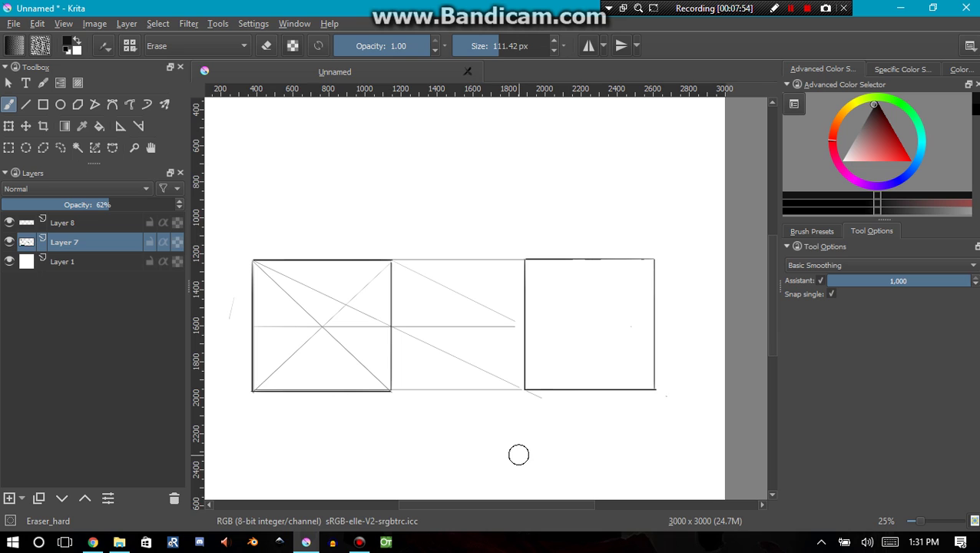
key("e")
key("v")
left_click(120, 225)
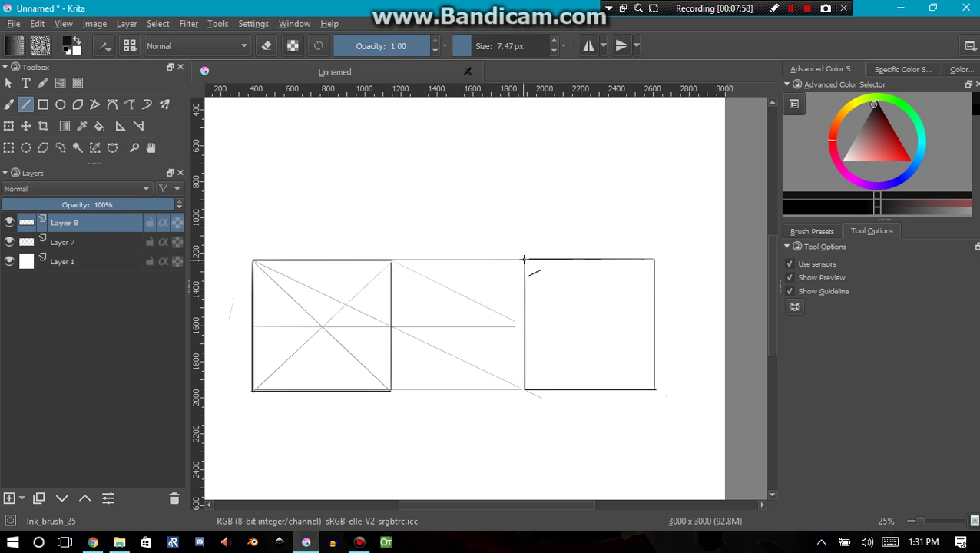
On Layer 7, draw the right square's crossing diagonals and a vertical centre line.
left_click_drag(530, 267, 655, 391)
key("ctrl+z")
left_click(131, 245)
left_click_drag(526, 259, 655, 390)
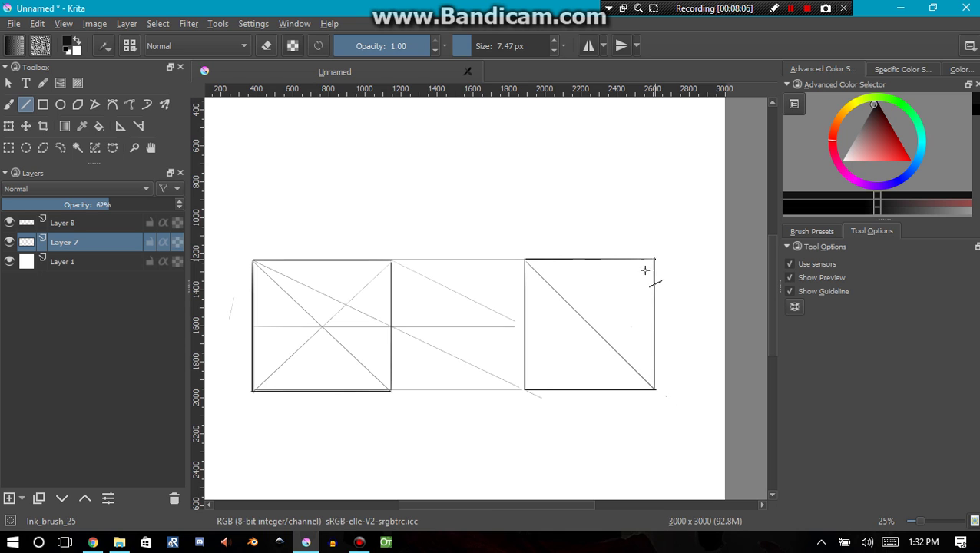
left_click_drag(654, 260, 526, 390)
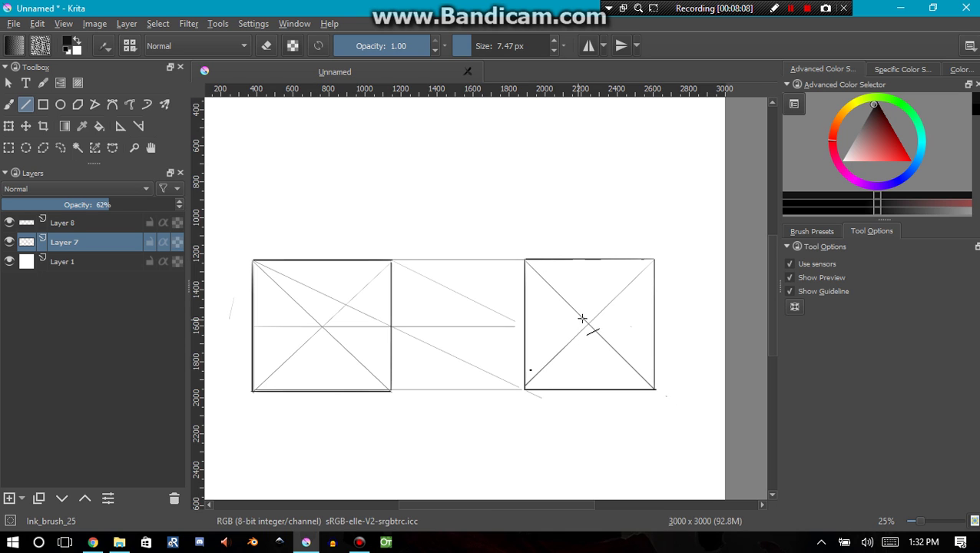
left_click_drag(589, 260, 590, 390)
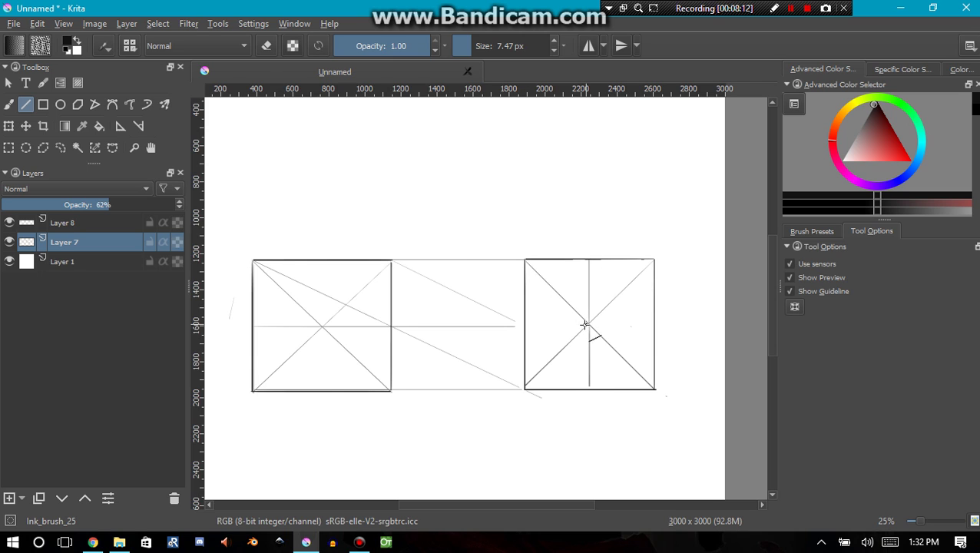
mouse_move(589, 324)
left_mouse_down()
mouse_move(526, 330)
mouse_move(663, 328)
left_mouse_up()
key("ctrl+z")
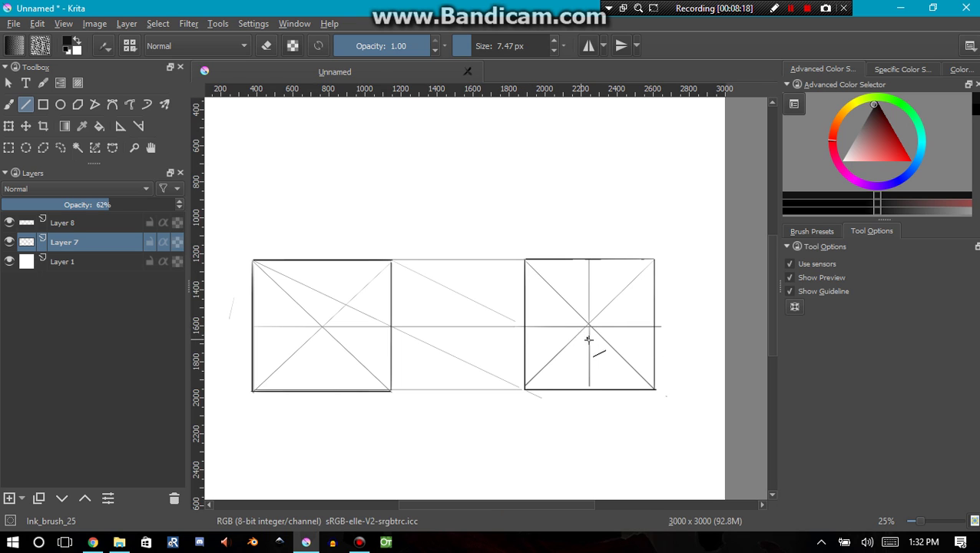
Add diagonals across each half of the square and vertical lines marking the left and right quarters.
scroll(588, 330, "up", 3)
scroll(538, 246, "down", 1)
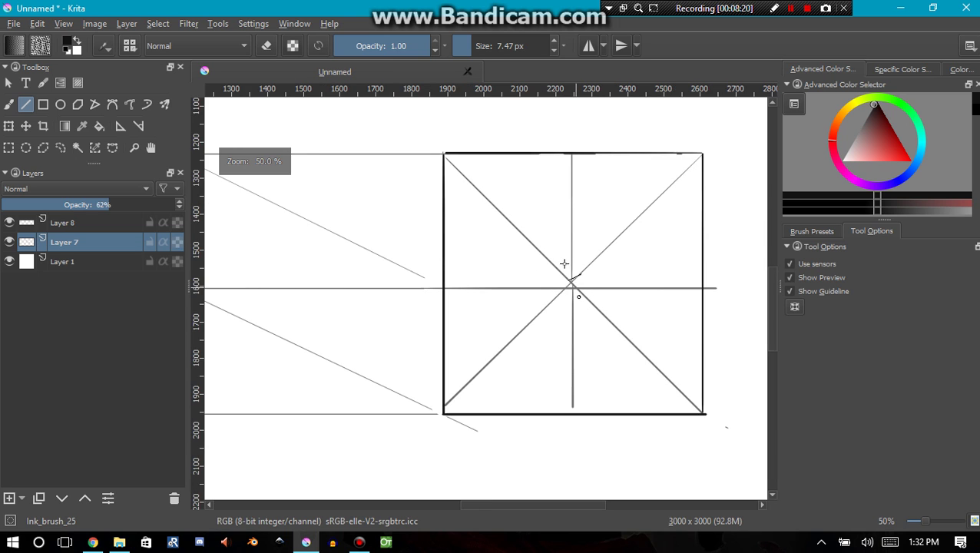
scroll(572, 307, "down", 1)
scroll(578, 311, "up", 1)
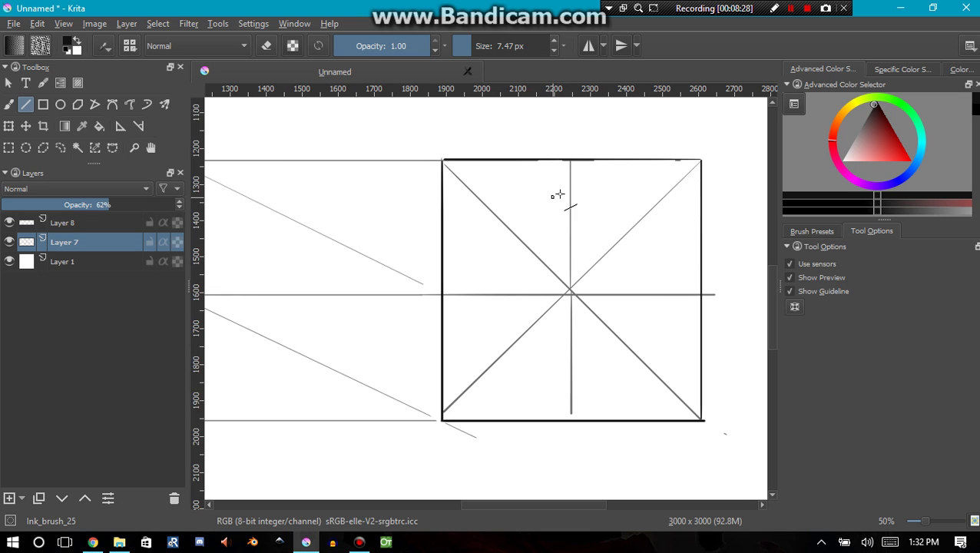
left_click_drag(569, 161, 443, 294)
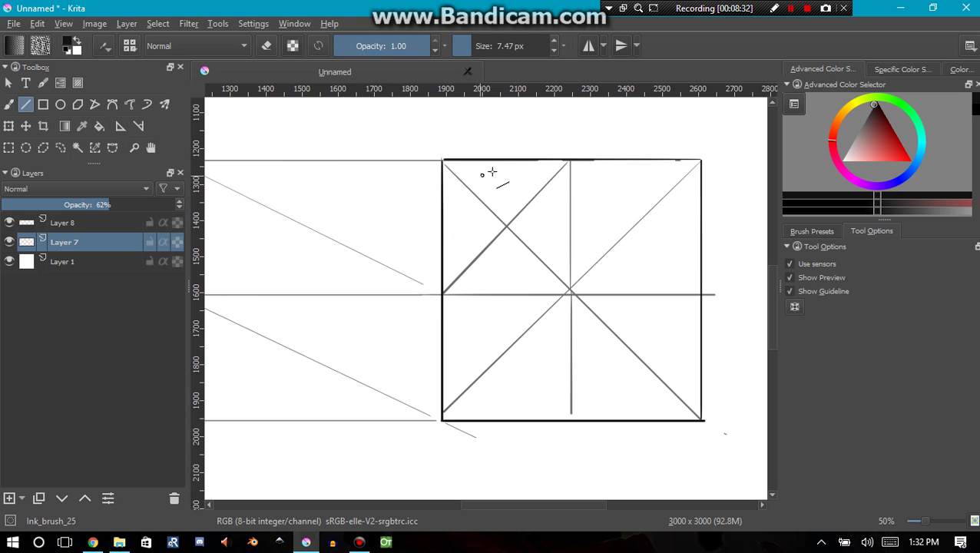
left_click_drag(507, 160, 505, 420)
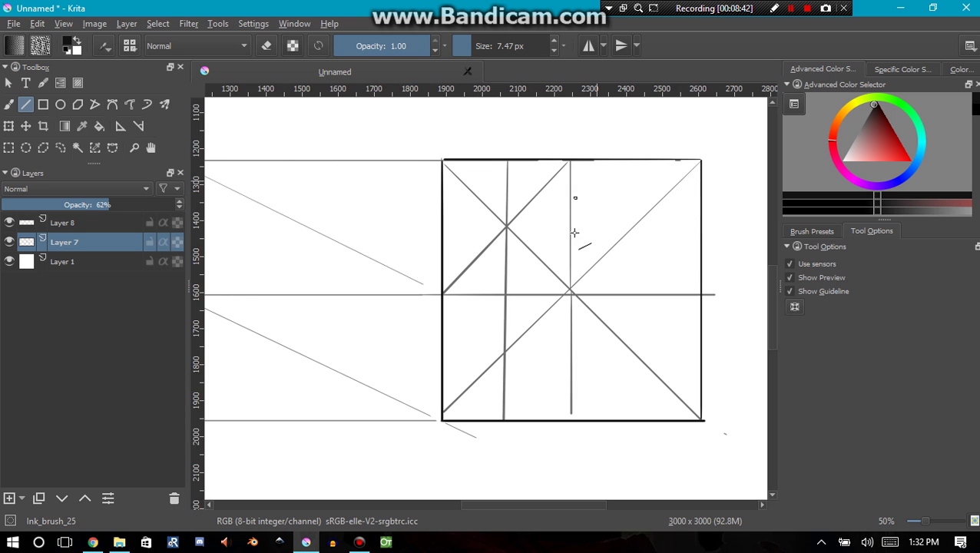
left_click_drag(570, 162, 701, 295)
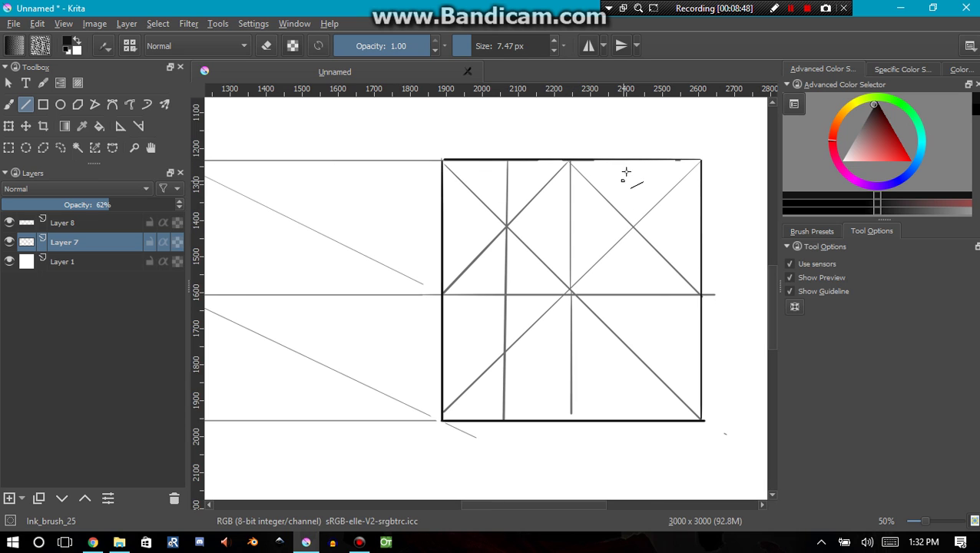
left_click_drag(636, 163, 635, 409)
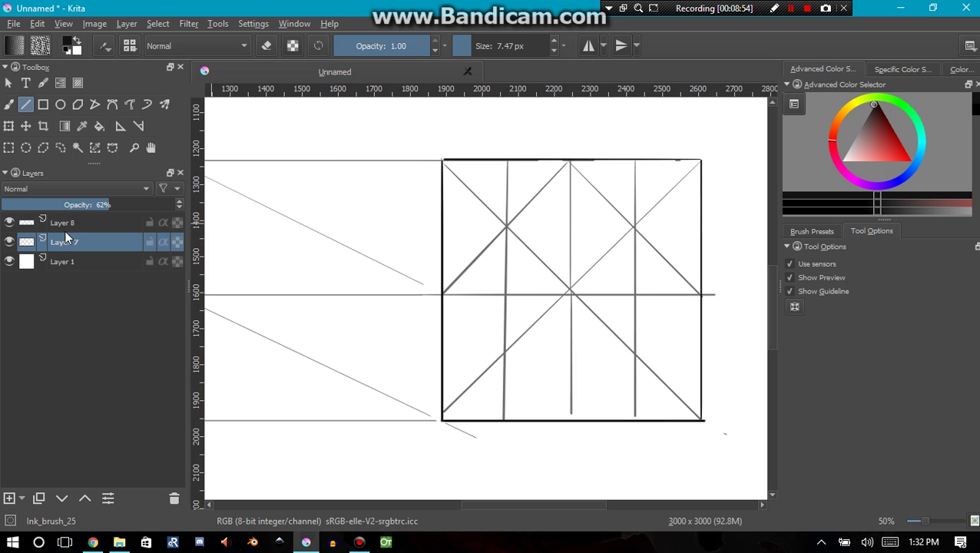
Ink the left quarter, middle and right quarter vertical lines on Layer 8, checking them without the guides.
left_click(132, 224)
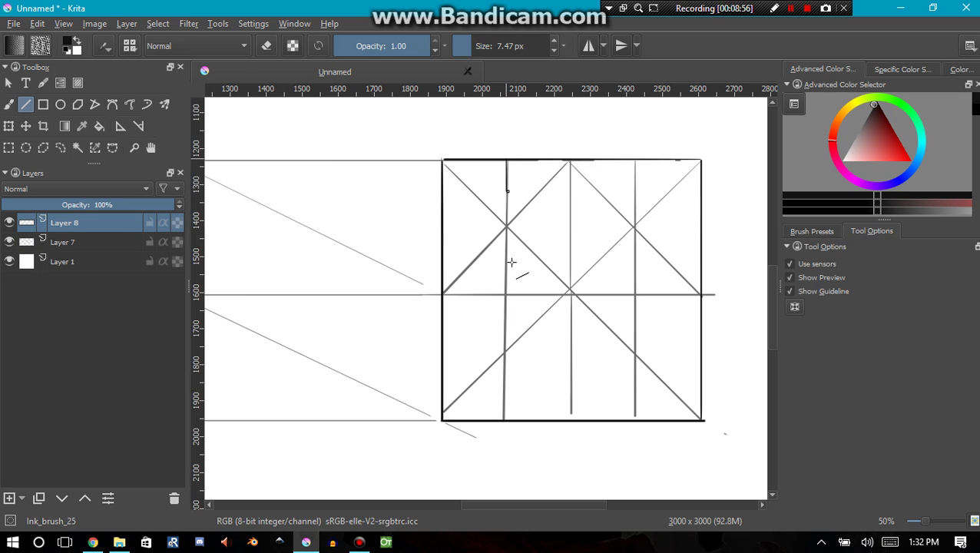
left_click_drag(511, 262, 517, 421)
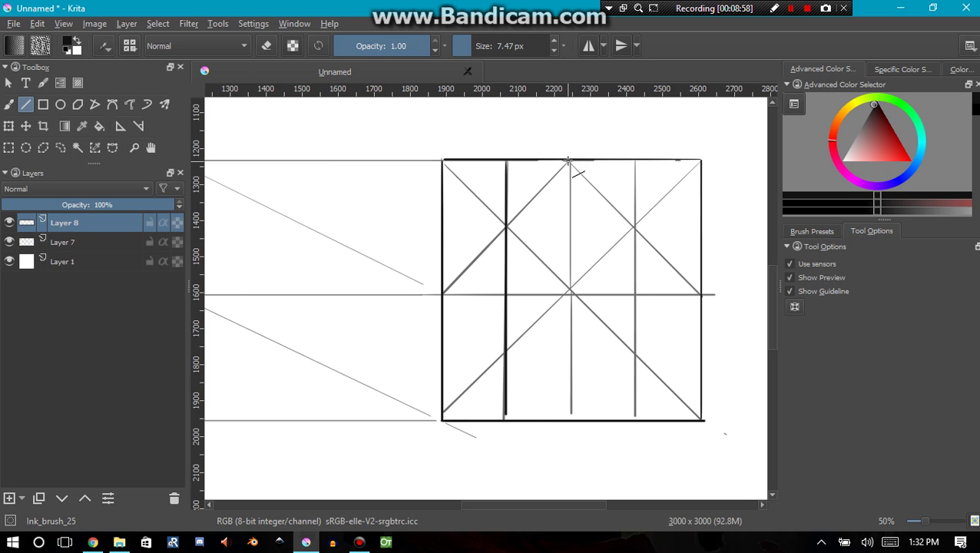
left_click_drag(572, 159, 573, 421)
mouse_move(634, 160)
left_mouse_down()
mouse_move(639, 422)
mouse_move(640, 413)
left_mouse_up()
left_click(10, 242)
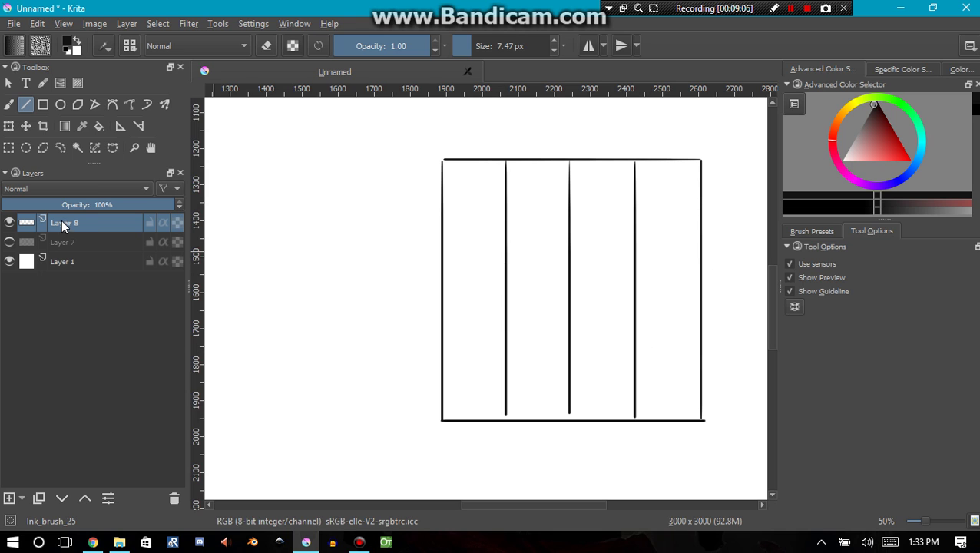
left_click(9, 242)
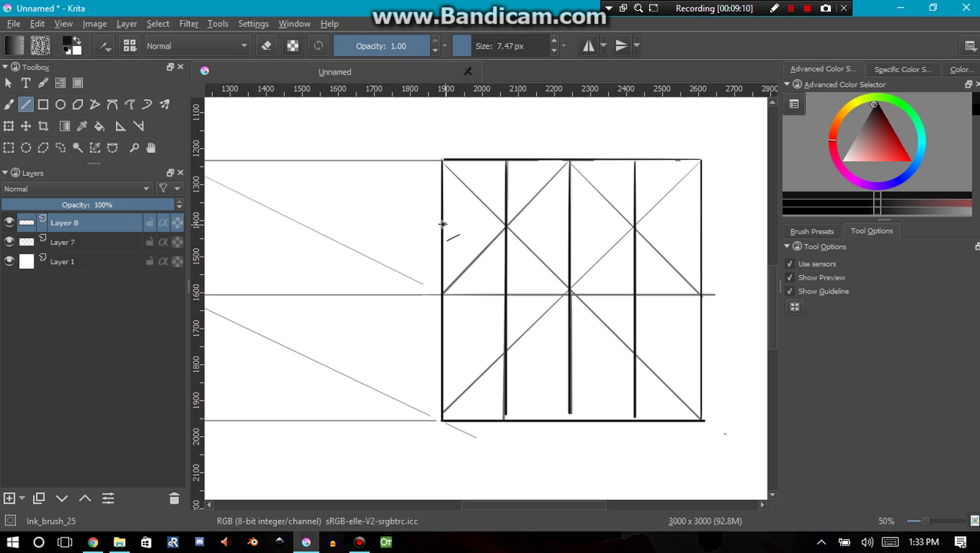
Ink the upper horizontal quarter line across the square, discarding the lower horizontal attempt.
left_click_drag(442, 225, 713, 225)
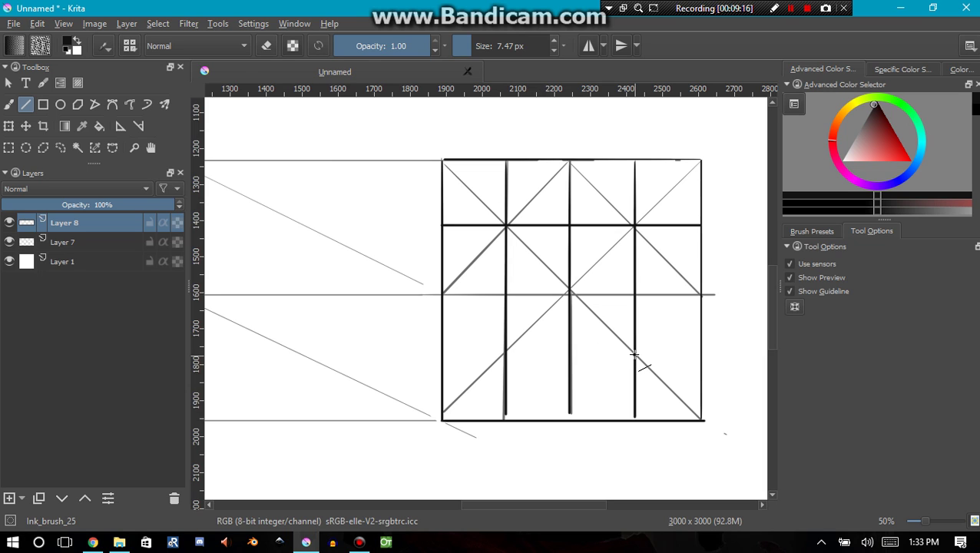
left_click_drag(634, 354, 702, 358)
mouse_move(580, 358)
left_mouse_down()
mouse_move(443, 359)
mouse_move(504, 335)
left_mouse_up()
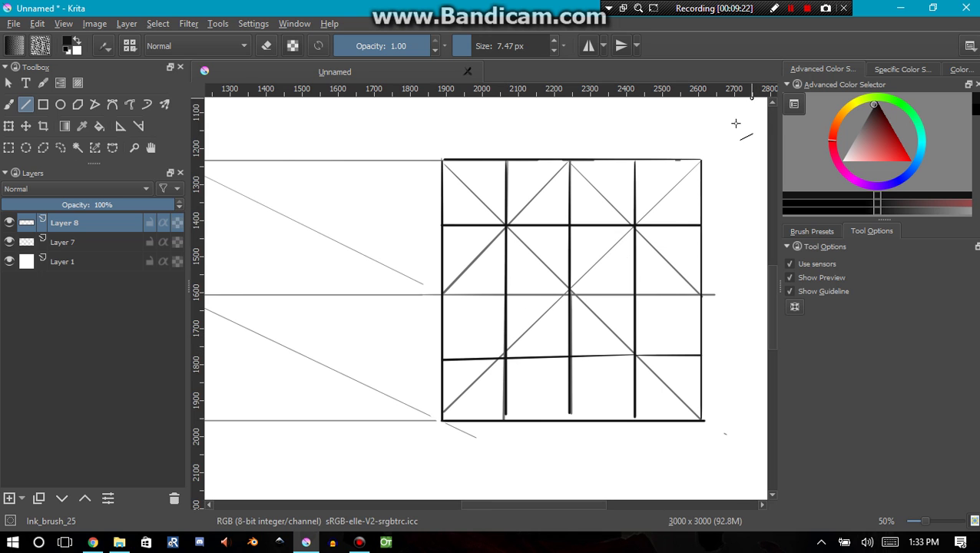
key("ctrl+z")
Draw the left and right sides of the door on the cube's front face.
scroll(330, 296, "down", 2)
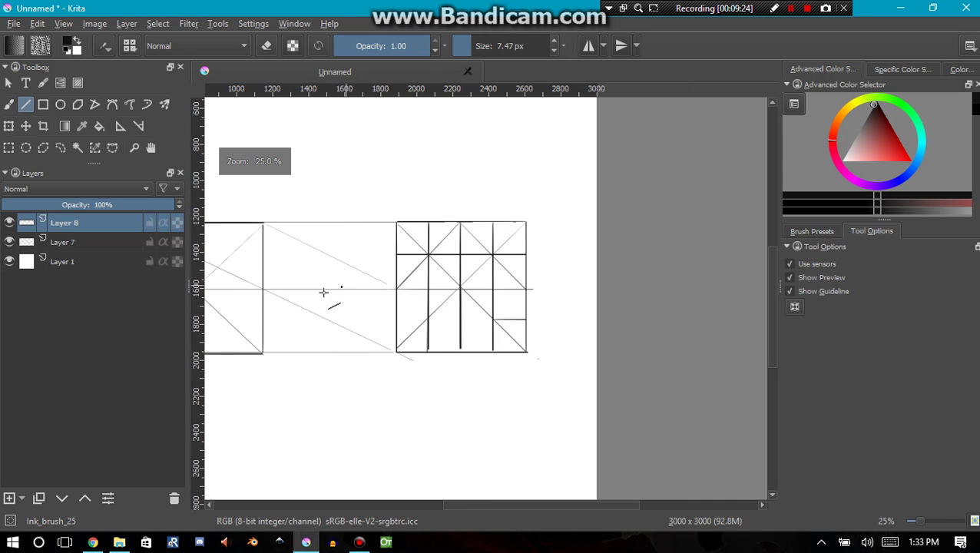
left_click_drag(323, 291, 554, 498)
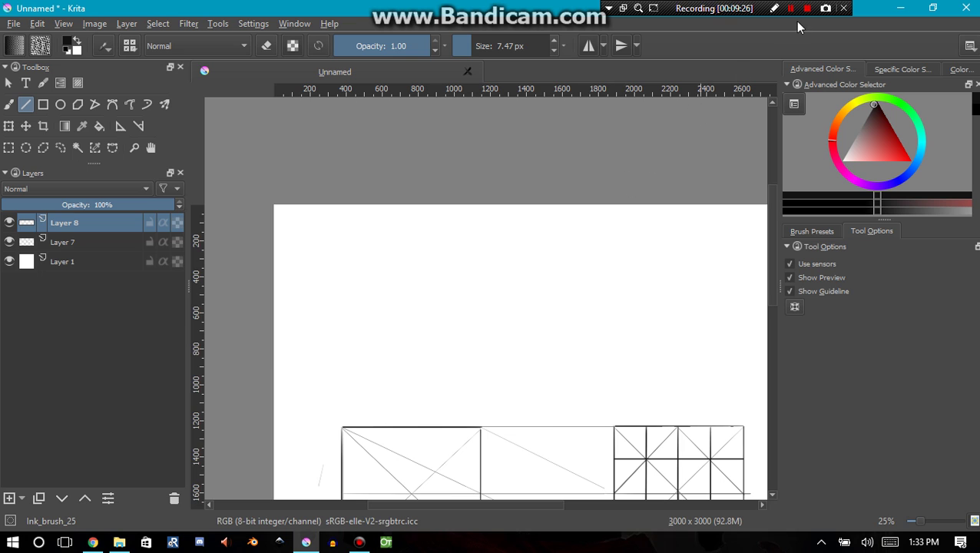
left_click(792, 8)
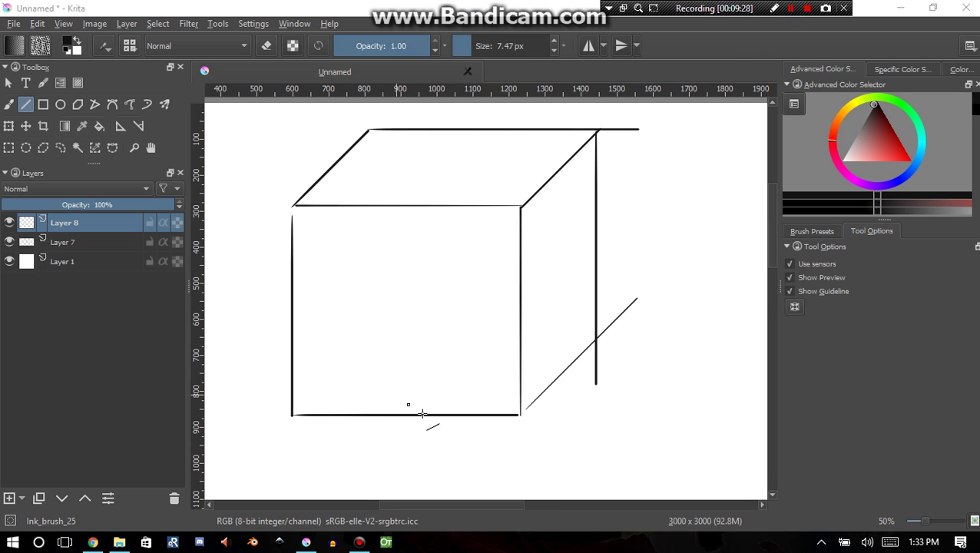
key("shift")
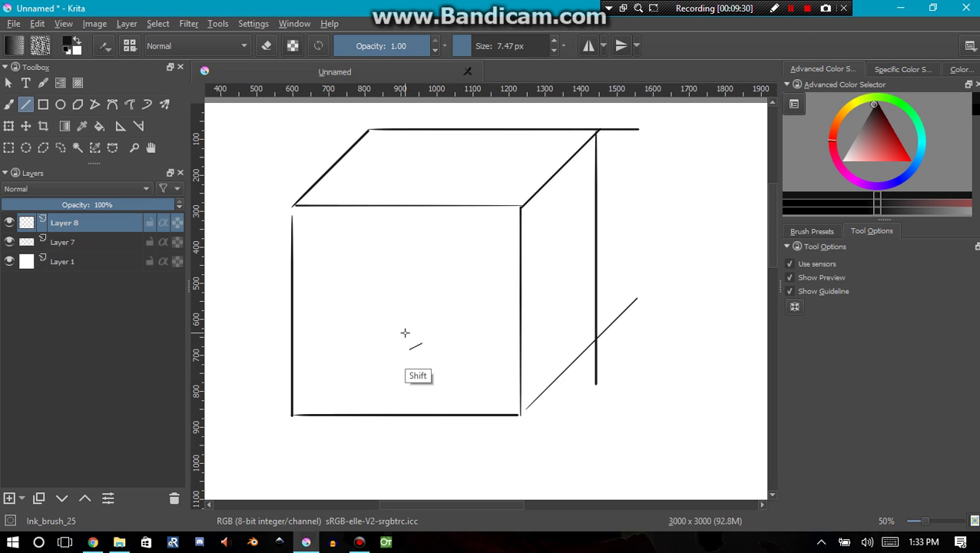
mouse_move(412, 414)
left_mouse_down()
mouse_move(409, 323)
mouse_move(454, 324)
left_mouse_up()
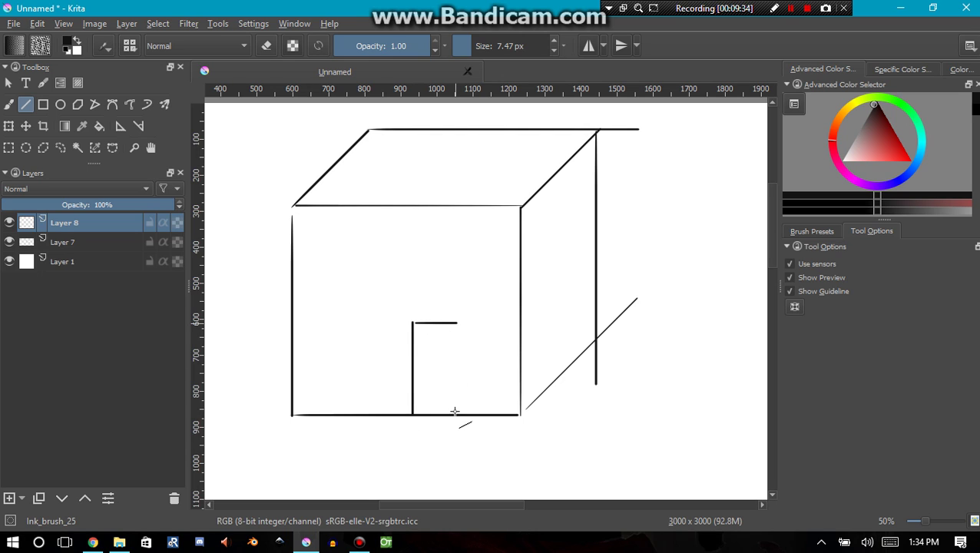
left_click_drag(456, 374, 456, 414)
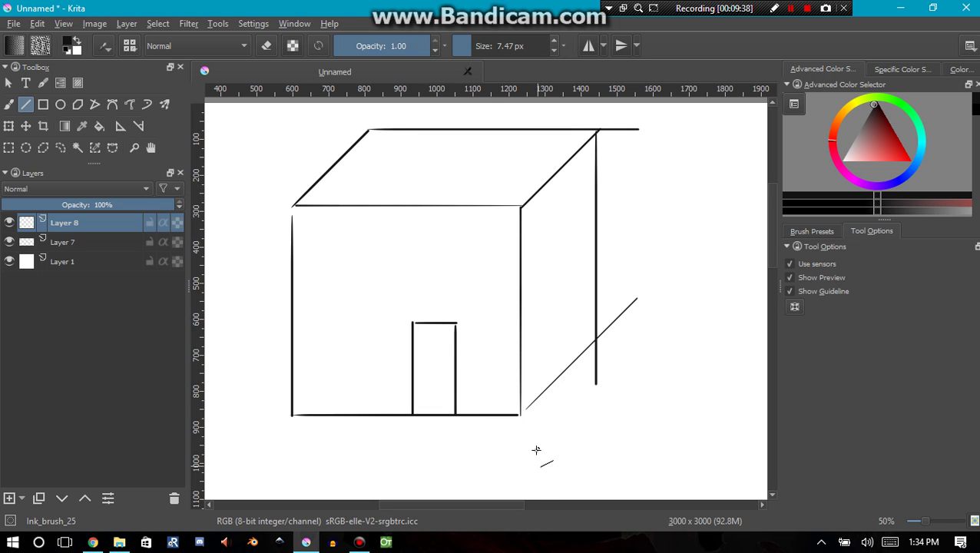
Extend the door's top edge to the cube's corner and add a vertical line inside the door frame.
scroll(507, 446, "down", 4)
left_click_drag(504, 444, 508, 328)
scroll(637, 379, "up", 2)
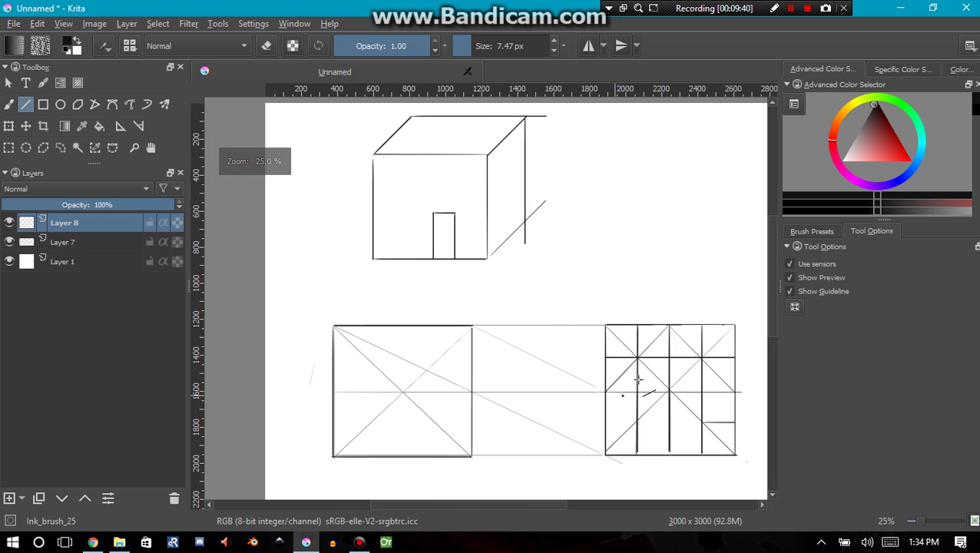
scroll(487, 288, "up", 2)
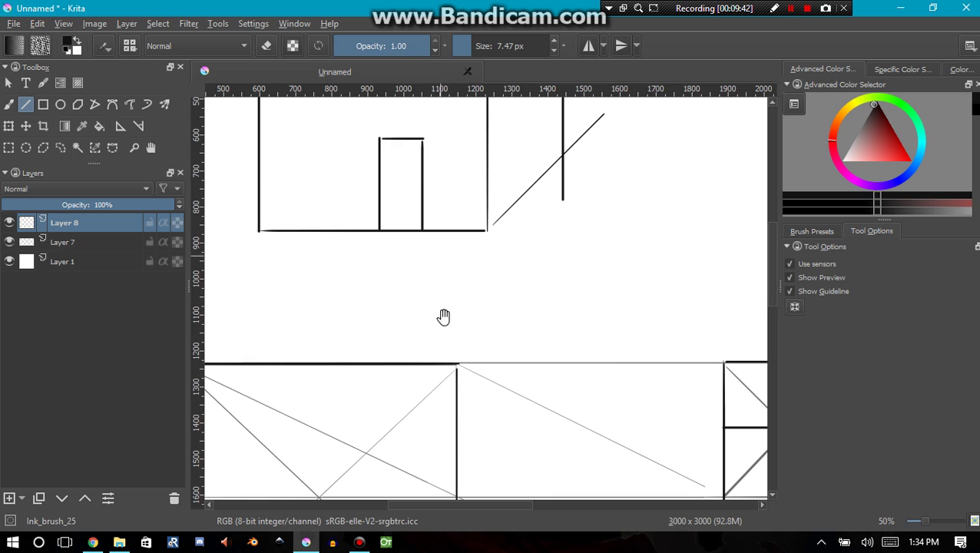
left_click_drag(443, 317, 449, 424)
mouse_move(421, 245)
left_mouse_down()
mouse_move(496, 244)
mouse_move(550, 209)
mouse_move(536, 203)
mouse_move(536, 293)
left_mouse_up()
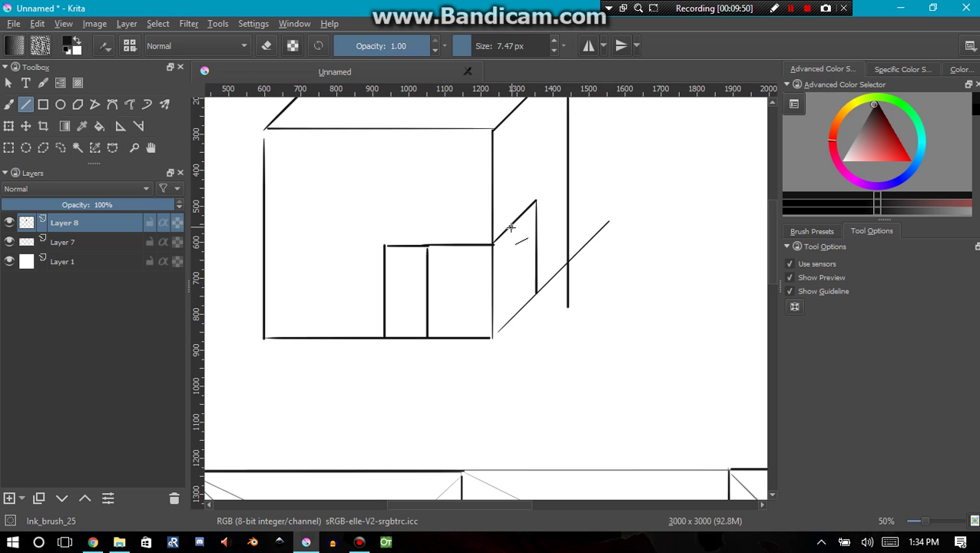
mouse_move(511, 228)
left_mouse_down()
mouse_move(514, 315)
mouse_move(511, 302)
left_mouse_up()
key("ctrl+z")
left_click_drag(511, 225, 513, 300)
key("minus")
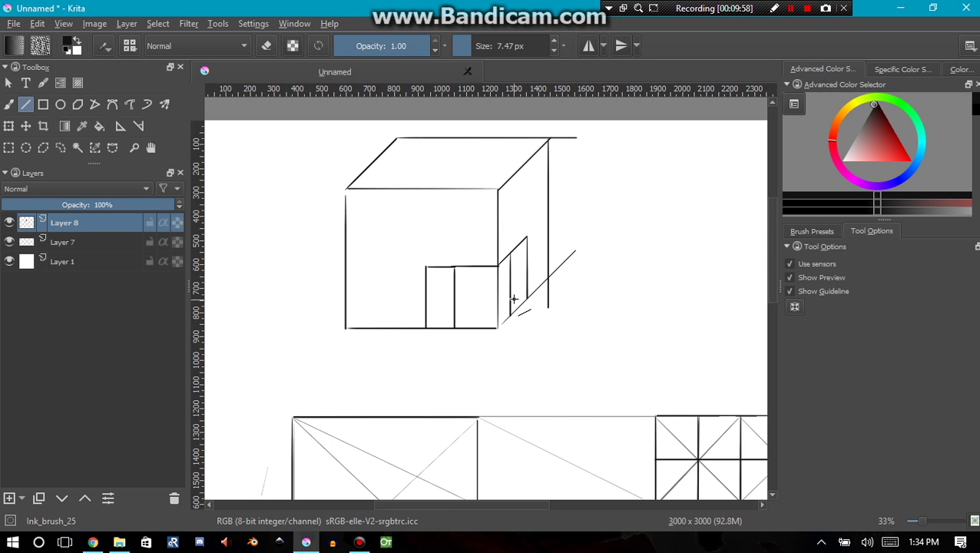